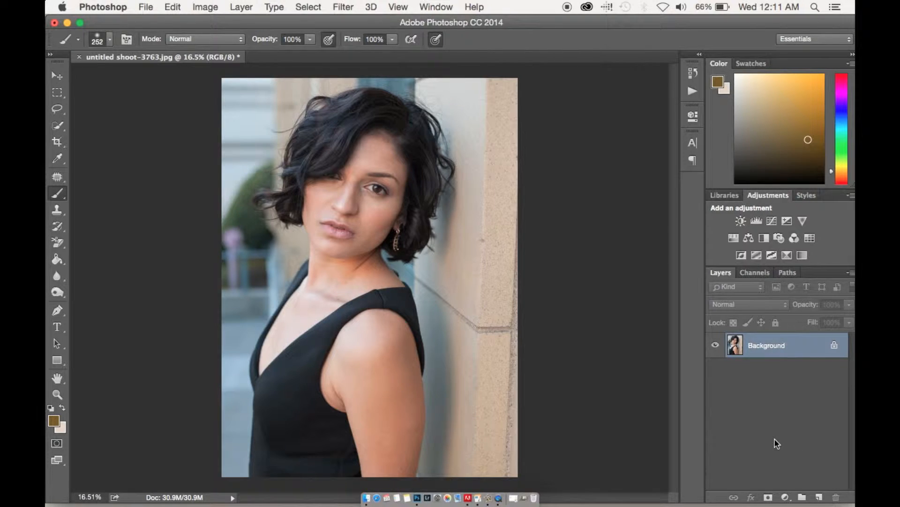
Duplicate the background photo twice, then select the lower copy with the top copy hidden
key("super+j")
key("super+j")
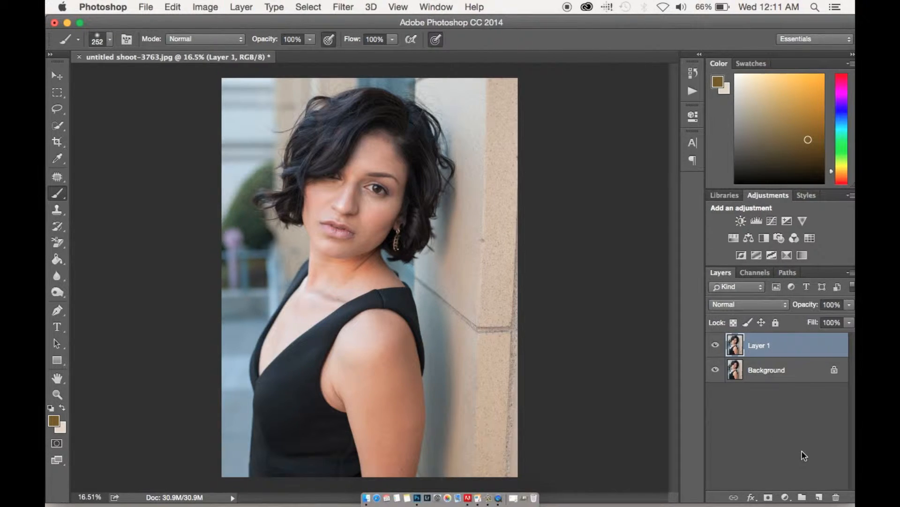
left_click(715, 345)
left_click(734, 375)
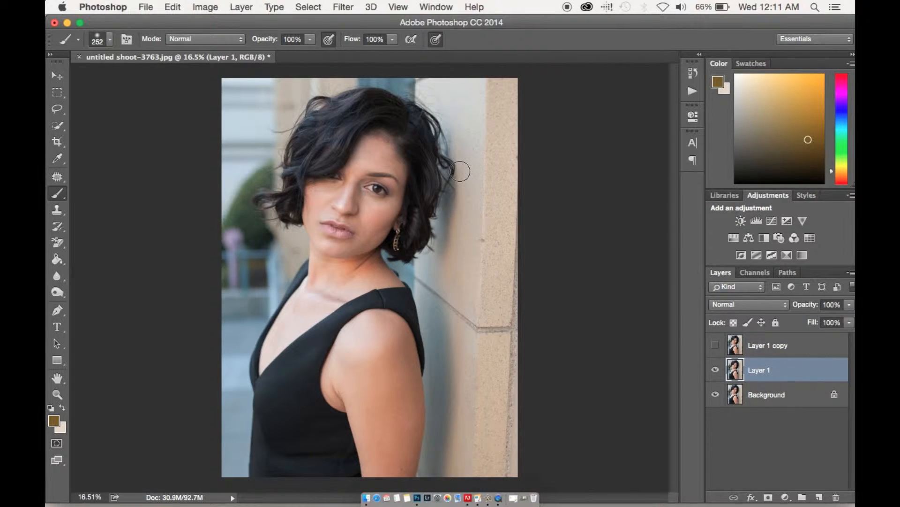
Apply a Gaussian Blur with a 6.8-pixel radius to Layer 1, checking the face in the preview
left_click(342, 5)
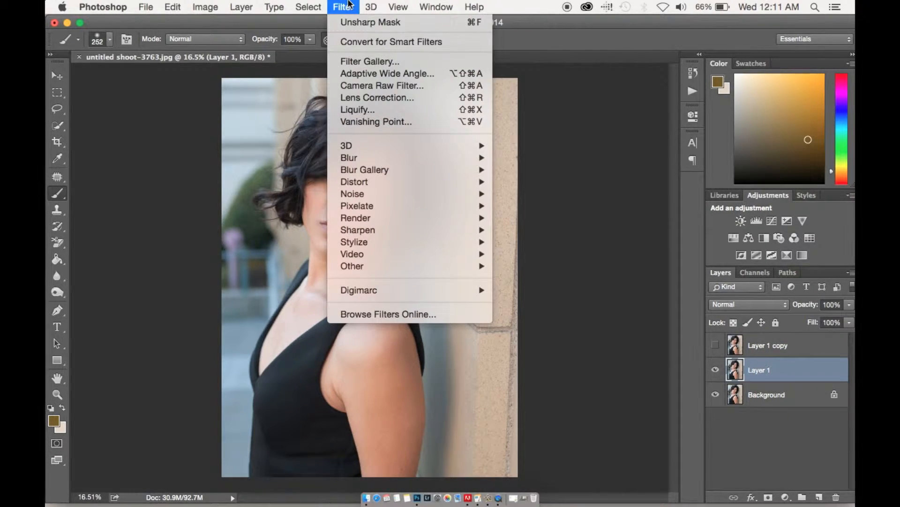
mouse_move(374, 157)
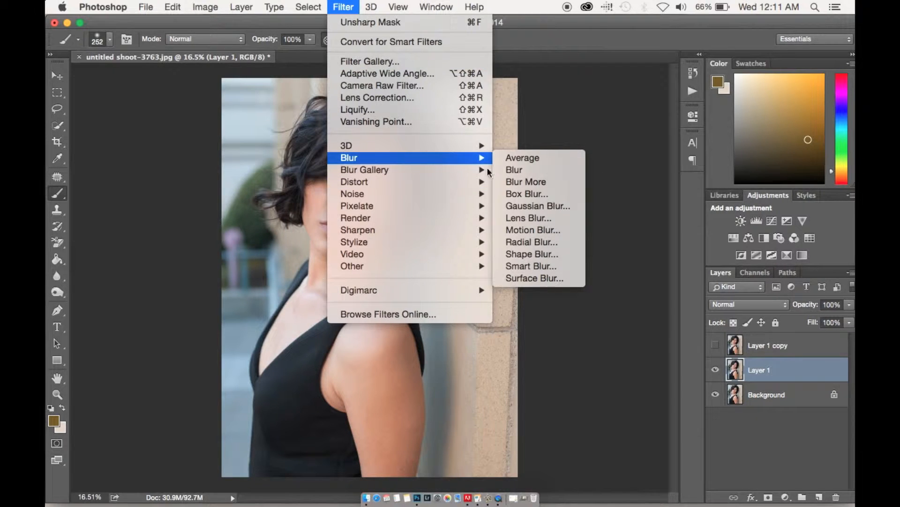
left_click(514, 205)
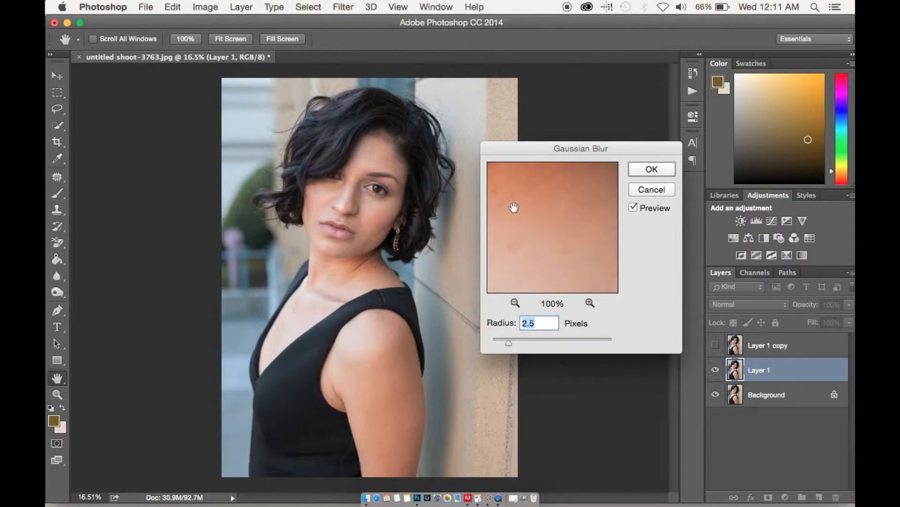
left_click(536, 378)
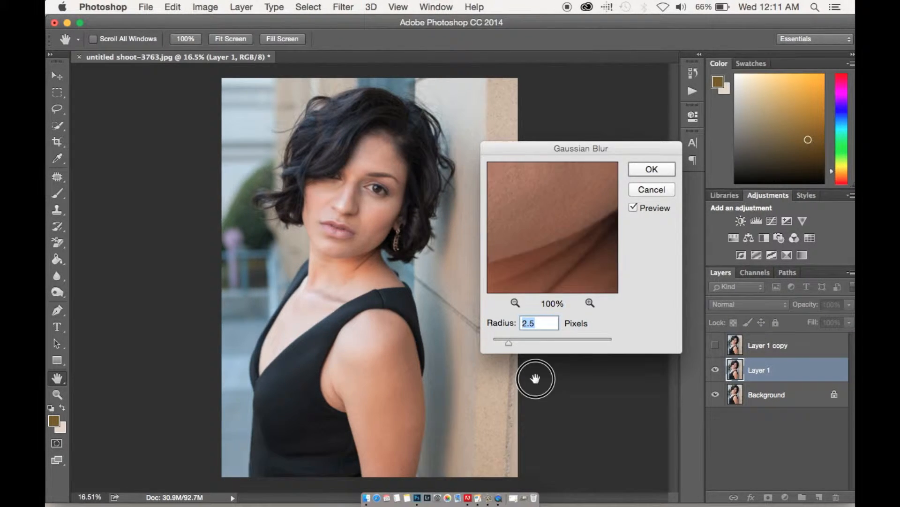
left_click(514, 303)
left_click(514, 303)
left_click(514, 303)
left_click_drag(556, 189, 557, 276)
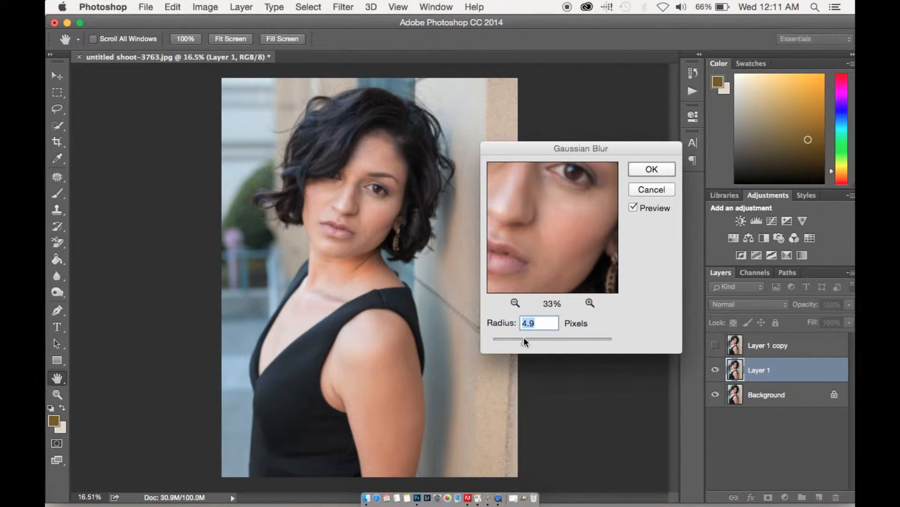
left_click_drag(533, 341, 541, 342)
left_click(534, 343)
left_click_drag(534, 343, 535, 342)
left_click_drag(554, 213, 555, 235)
left_click_drag(534, 343, 533, 343)
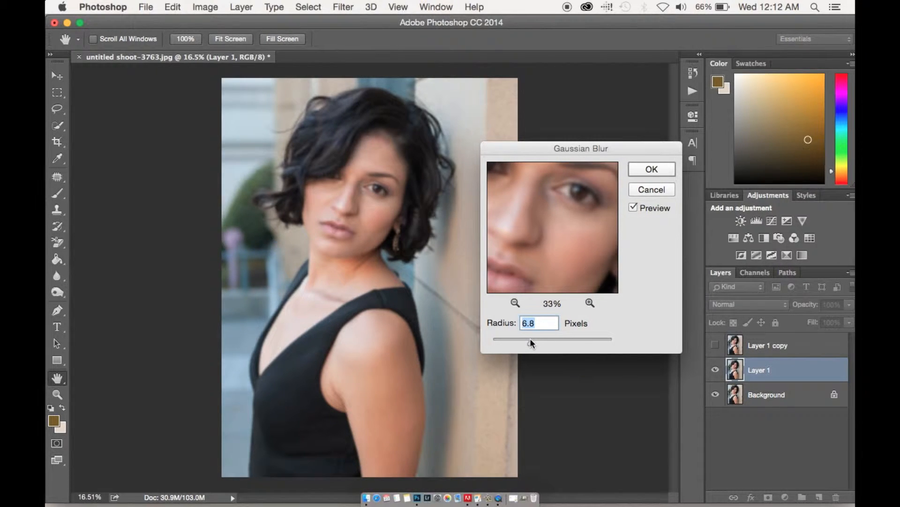
left_click(646, 168)
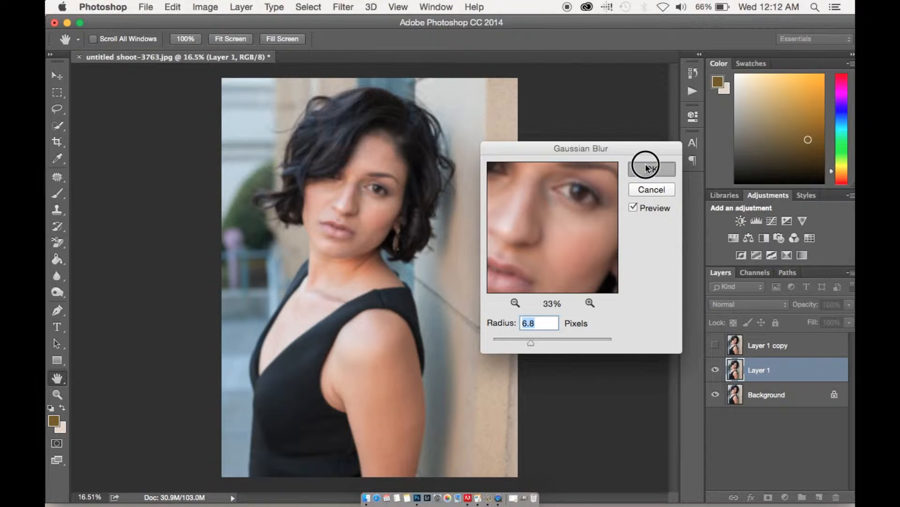
Show Layer 1 copy and run Apply Image on it with Layer 1 as the source layer, inverted, using Add blending, scale 2, offset 0
left_click(718, 345)
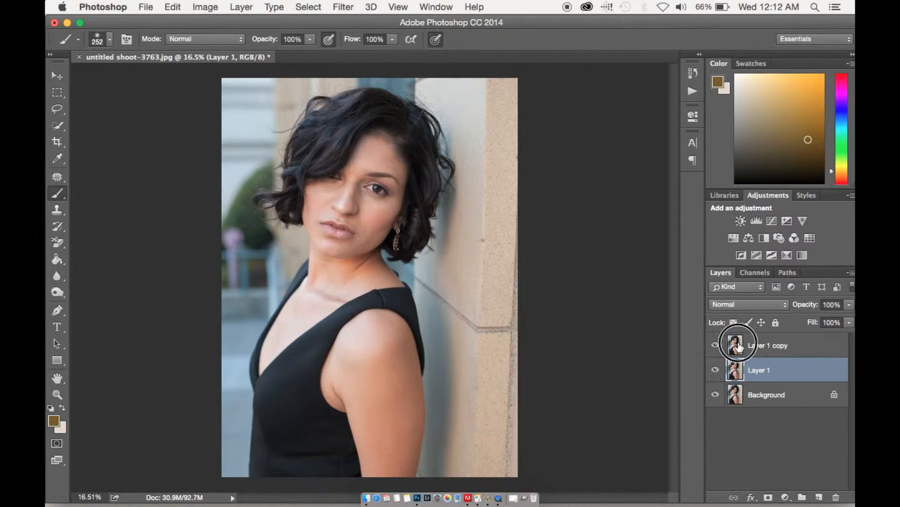
left_click(740, 347)
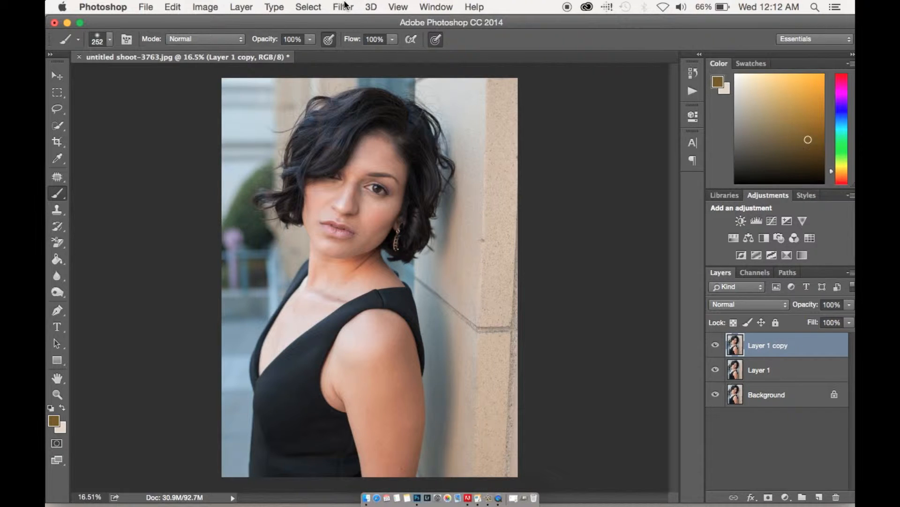
left_click(208, 6)
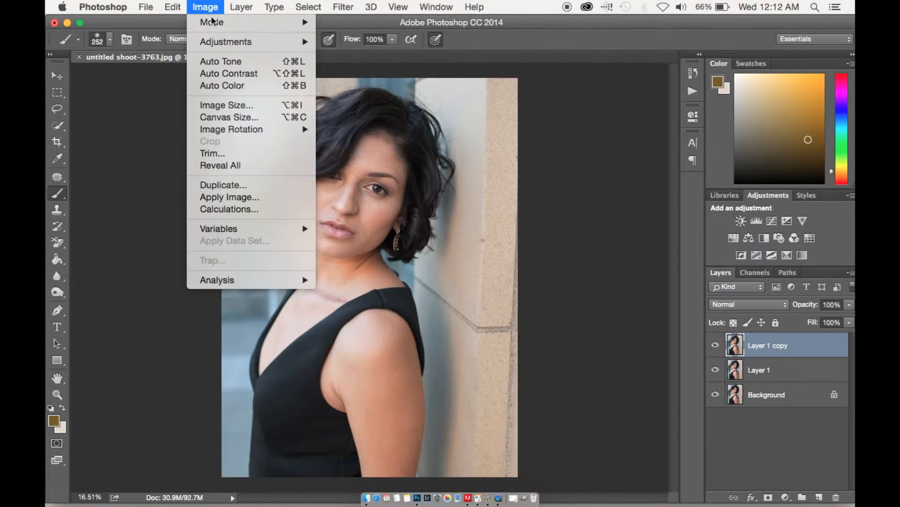
left_click(233, 197)
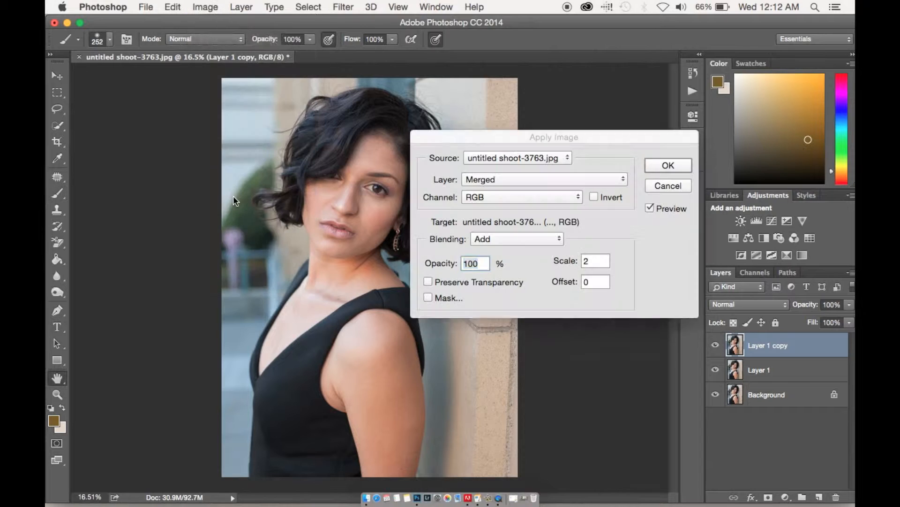
left_click(505, 178)
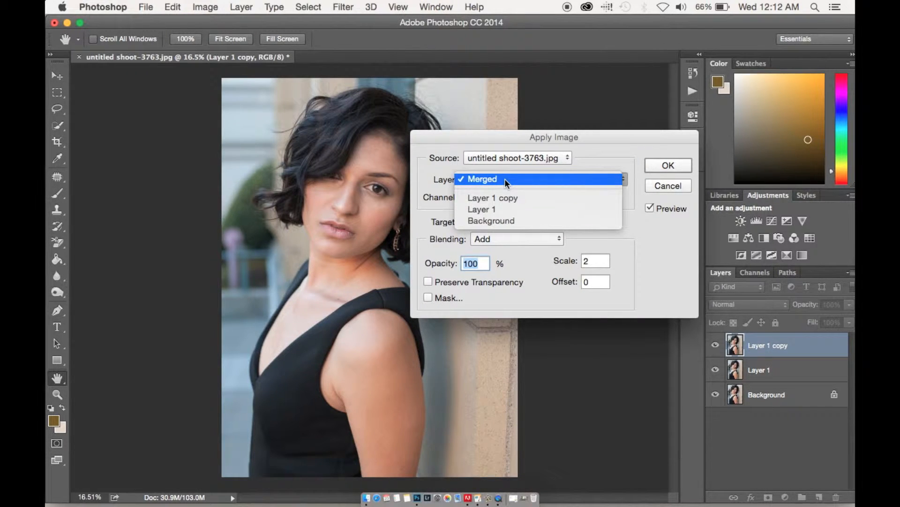
left_click(507, 210)
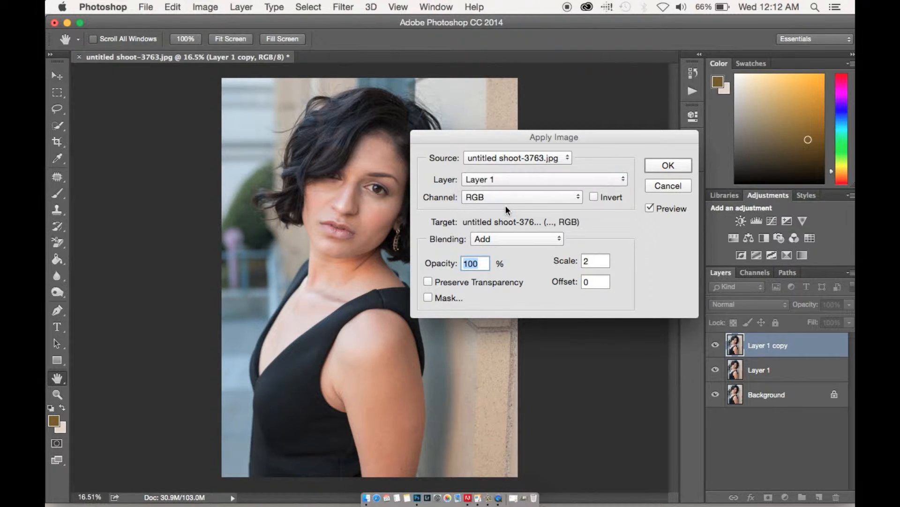
left_click(594, 197)
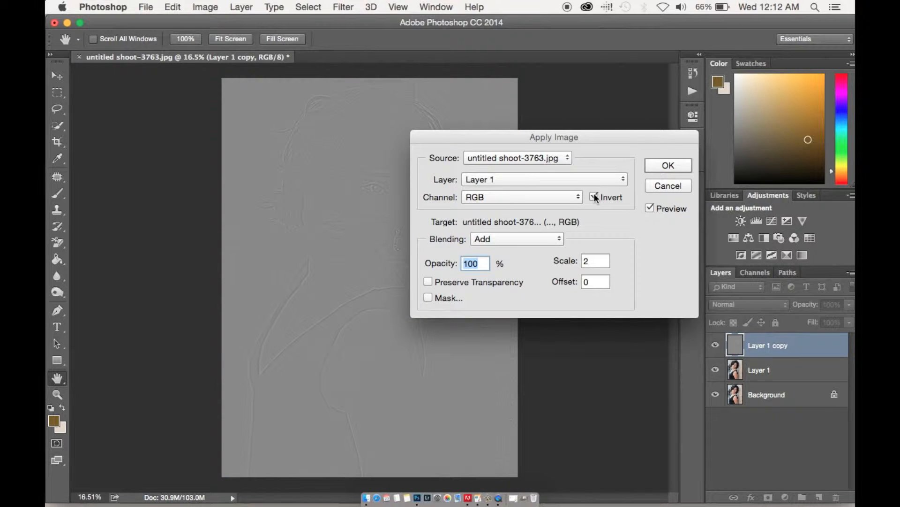
left_click(541, 236)
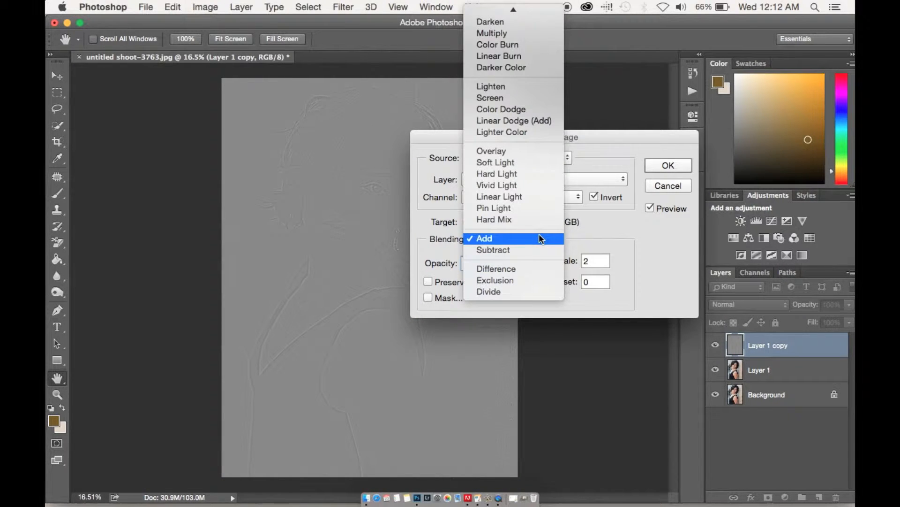
left_click(541, 238)
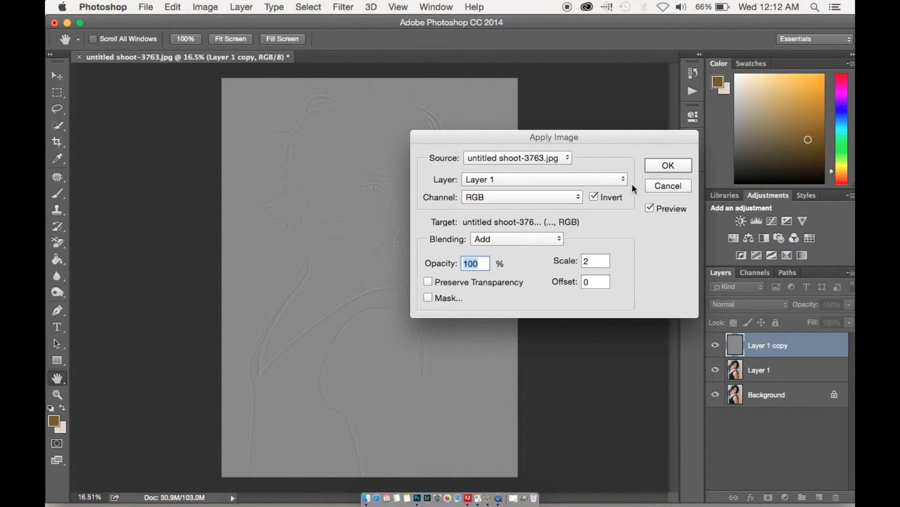
left_click(662, 166)
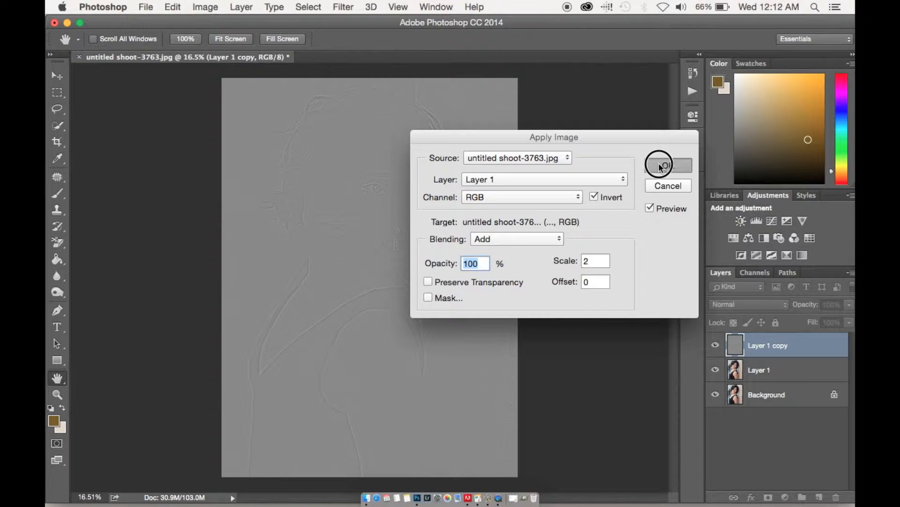
Set the blend mode of Layer 1 copy to Linear Light
key("b")
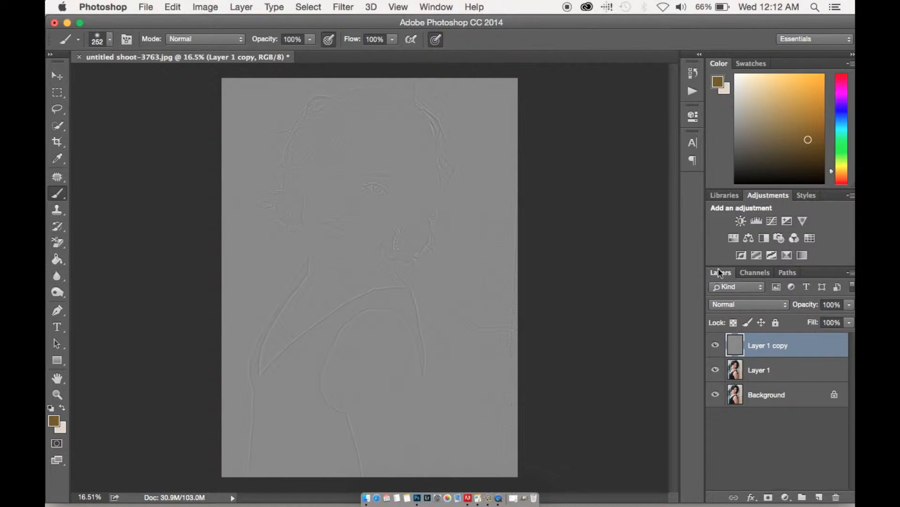
left_click(723, 305)
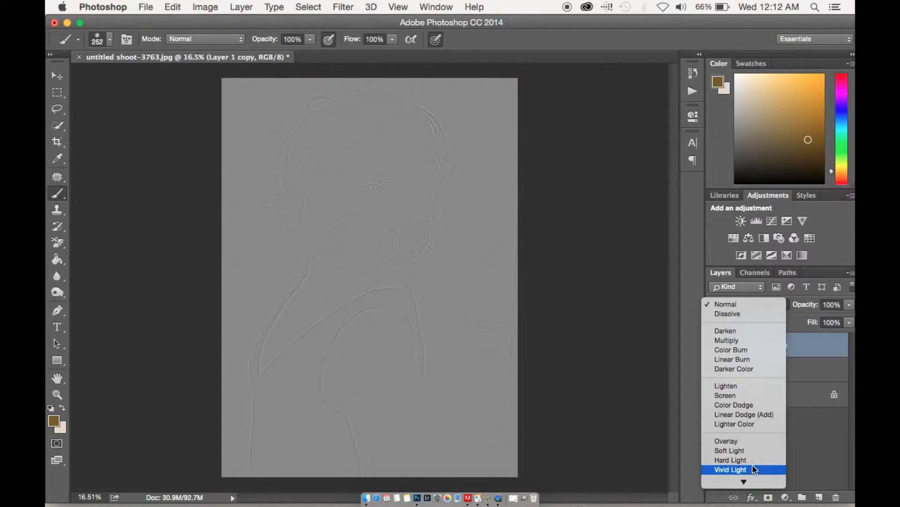
mouse_move(753, 481)
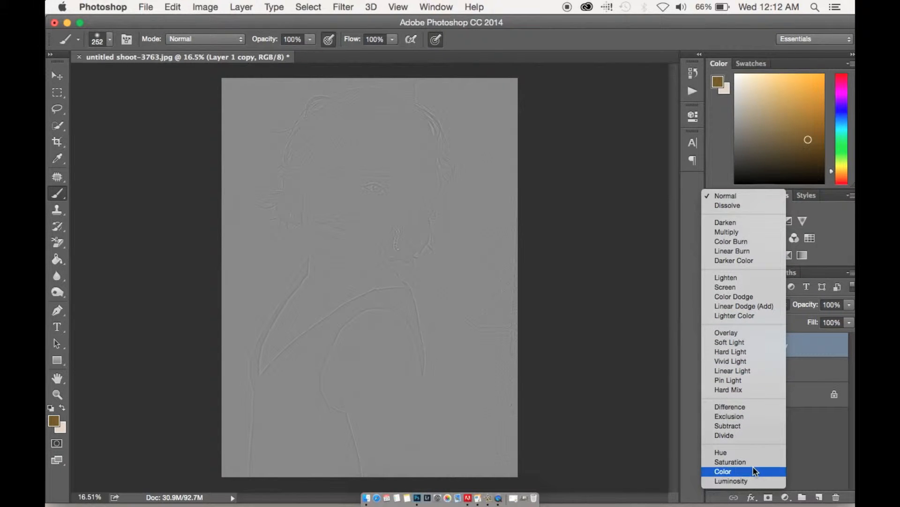
left_click(760, 371)
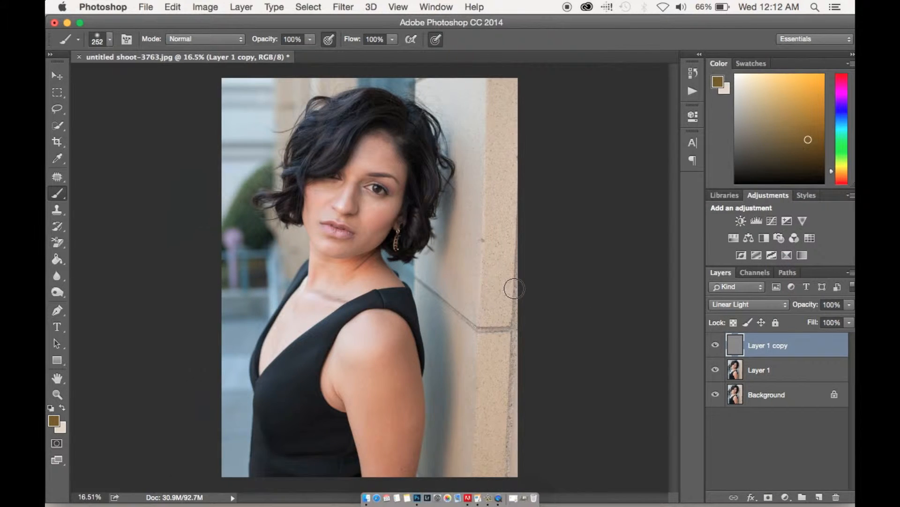
Group Layer 1 and Layer 1 copy, and toggle the group's visibility to compare it with the original photo
scroll(514, 288, "up", 5)
scroll(514, 288, "up", 5)
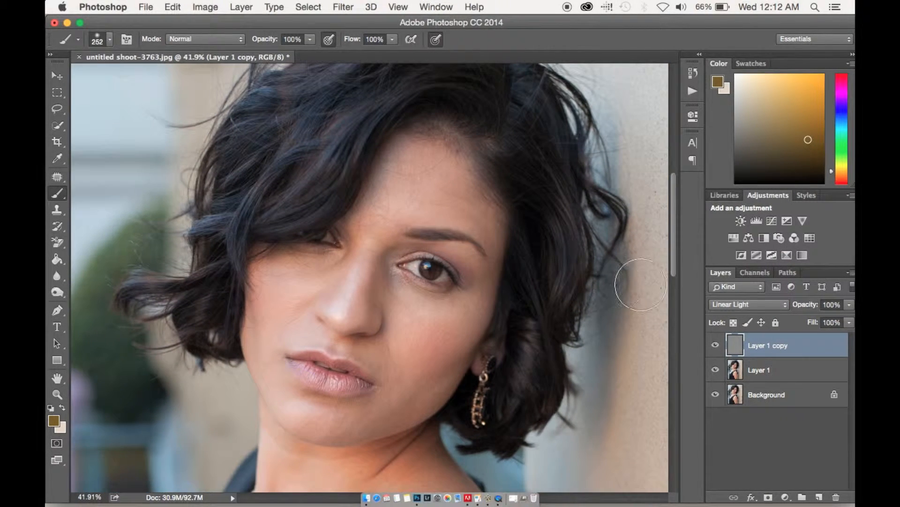
left_click(754, 373, "shift")
key("super+g")
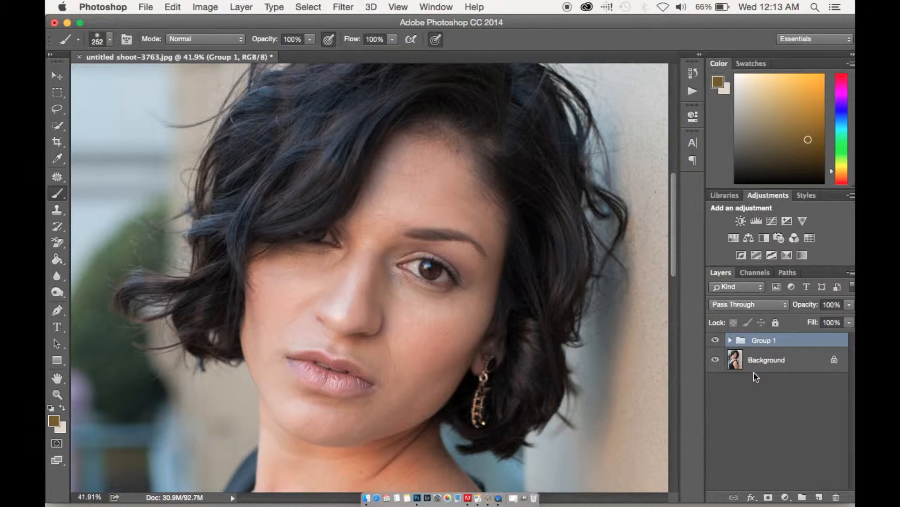
left_click(717, 340)
left_click(716, 341)
left_click(717, 341)
left_click(717, 341)
left_click(717, 341)
left_click(717, 341)
Rename the layer group as "frequency seperation"
right_click(751, 344)
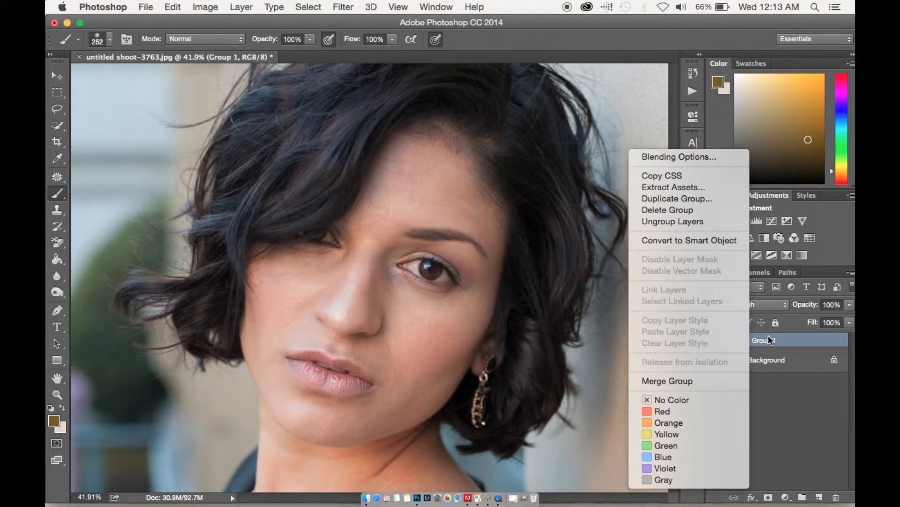
left_click(769, 340)
double_click(770, 340)
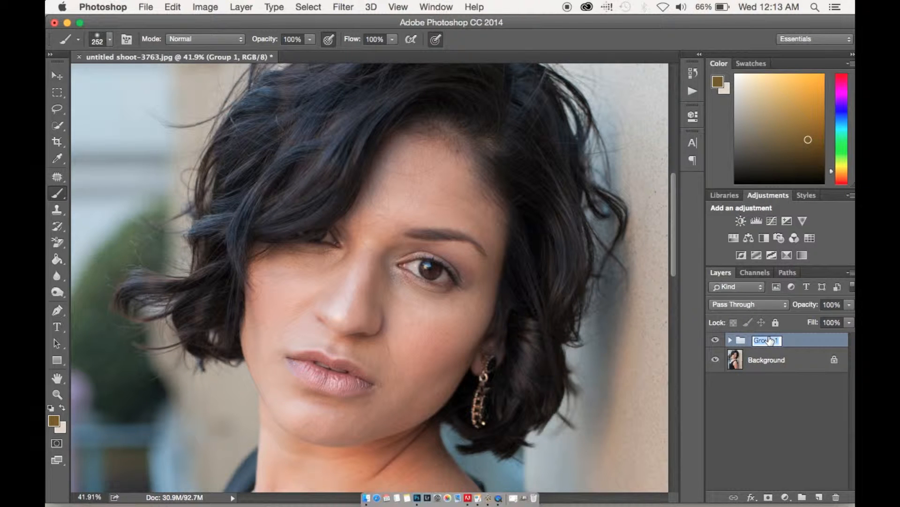
type("frequency seperation")
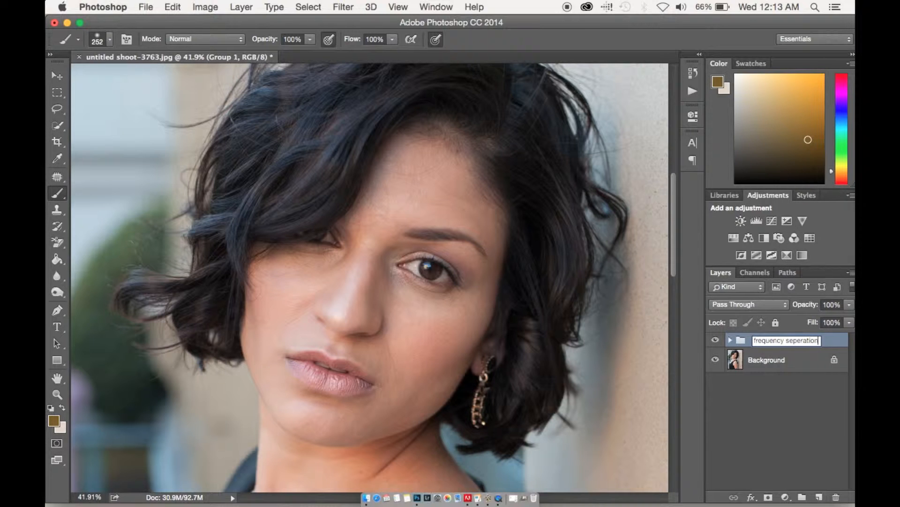
key("Return")
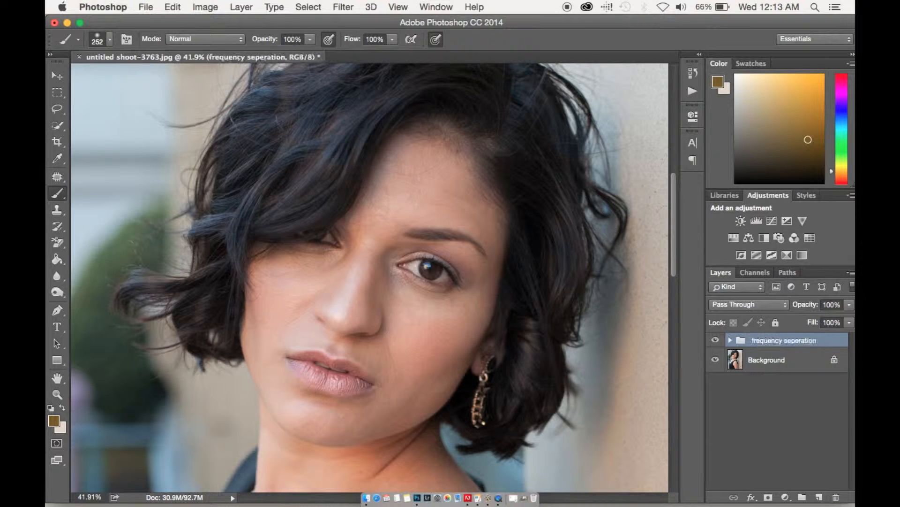
Expand the group and rename the gray Linear Light layer as "details"
left_click(731, 341)
double_click(774, 360)
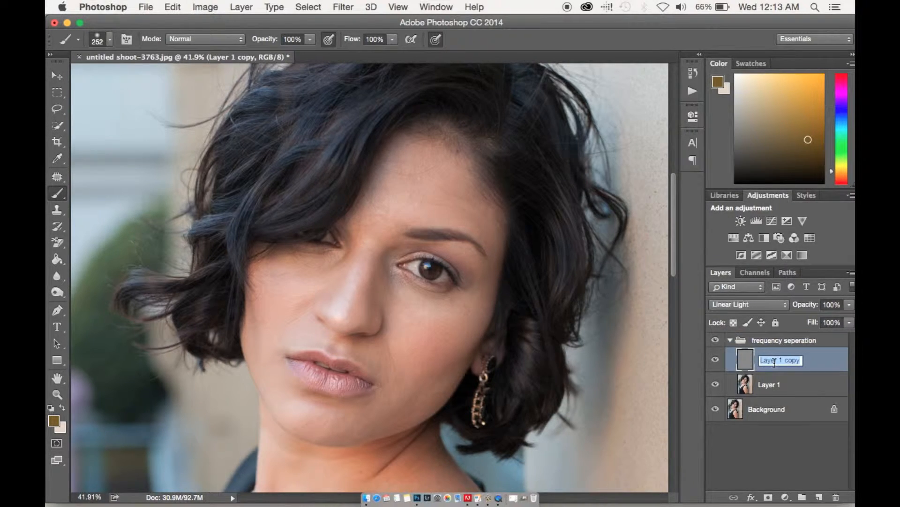
type("details")
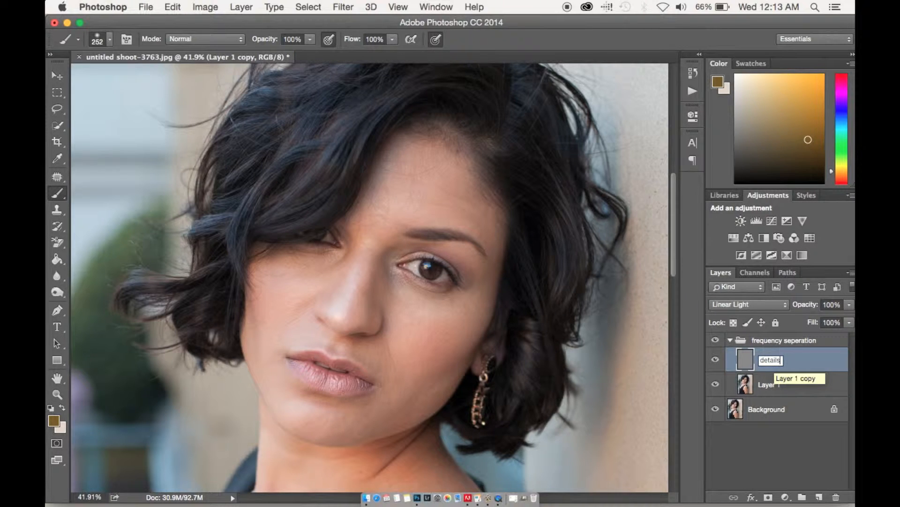
key("Return")
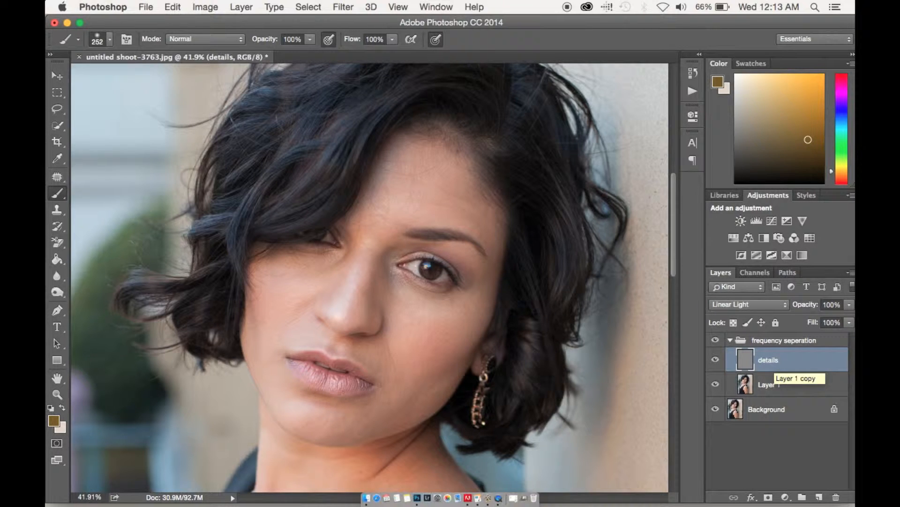
Rename the blurred Layer 1 in the group as "color"
left_click(770, 386)
double_click(770, 386)
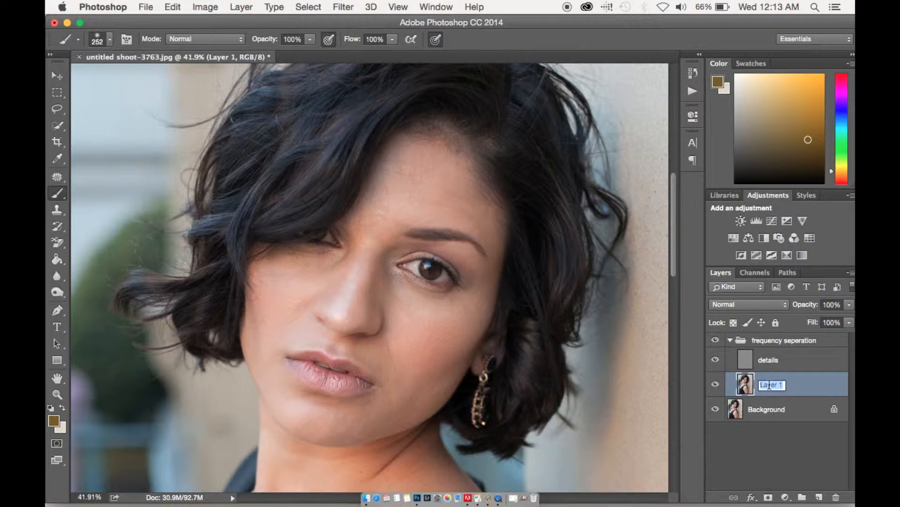
type("c")
key("Return")
left_click(753, 434)
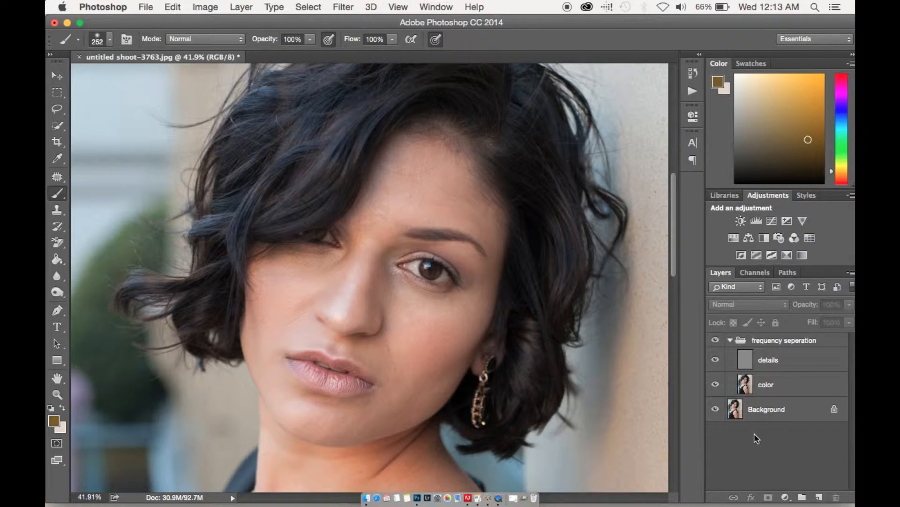
Select the color layer and hide the details layer above it
left_click(746, 377)
left_click(715, 360)
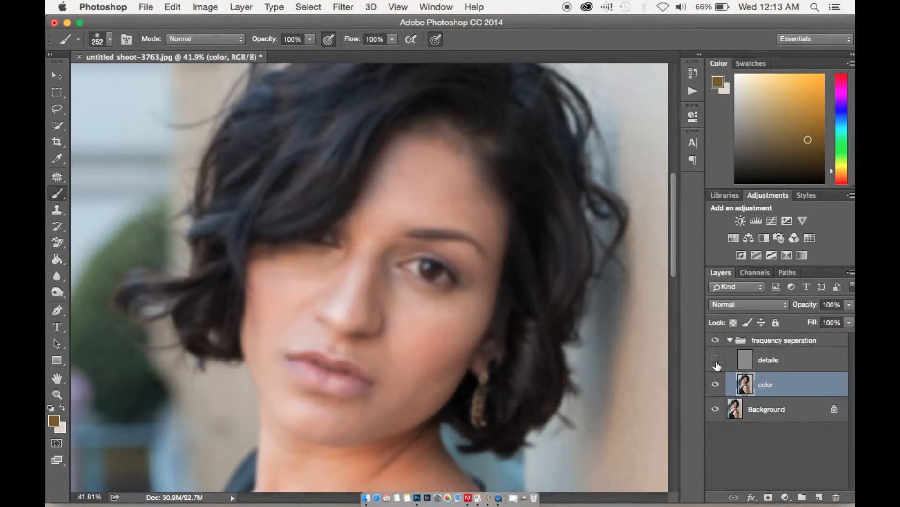
Sample a skin tone from the cheek below the uncovered eye and set the brush opacity to 33%
scroll(482, 313, "up", 5)
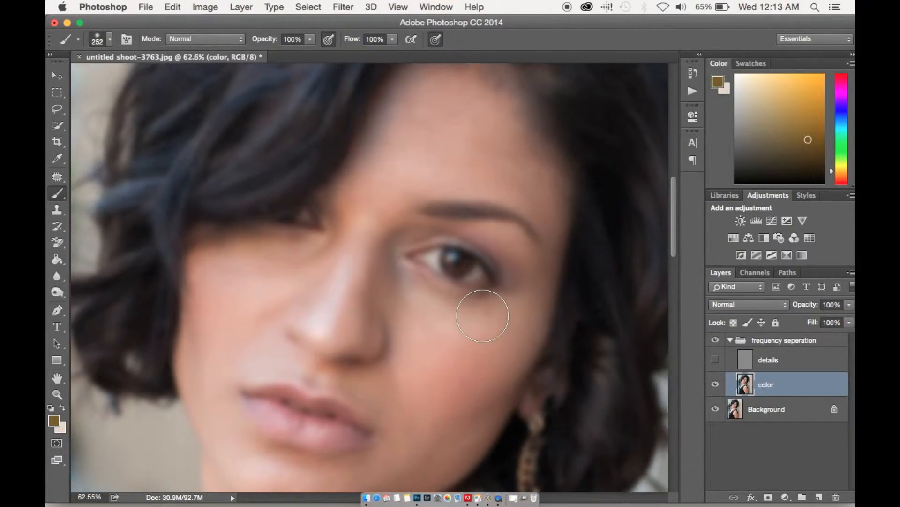
scroll(483, 316, "up", 3)
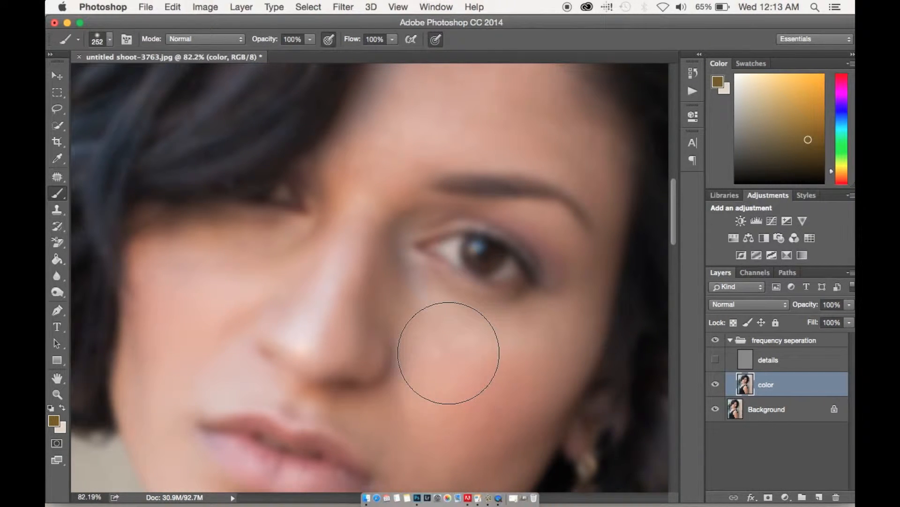
key("alt")
left_click(454, 338, "alt")
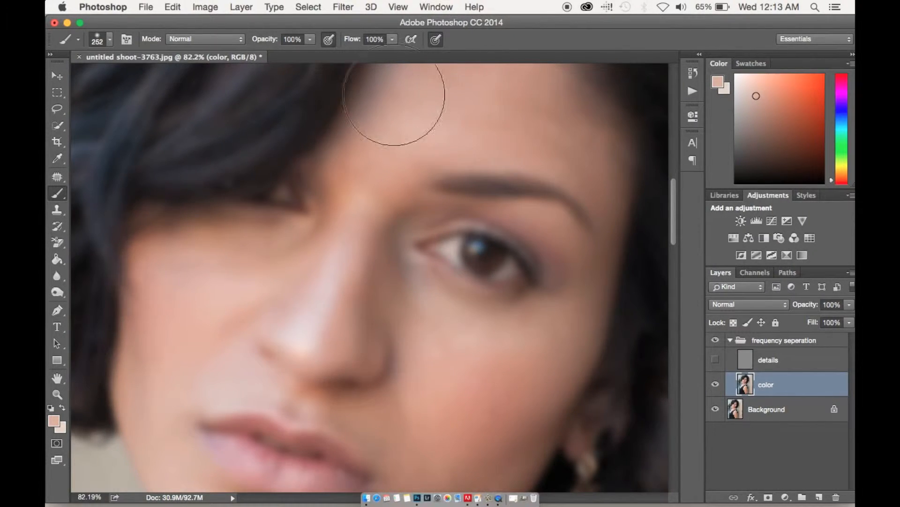
left_click(266, 39)
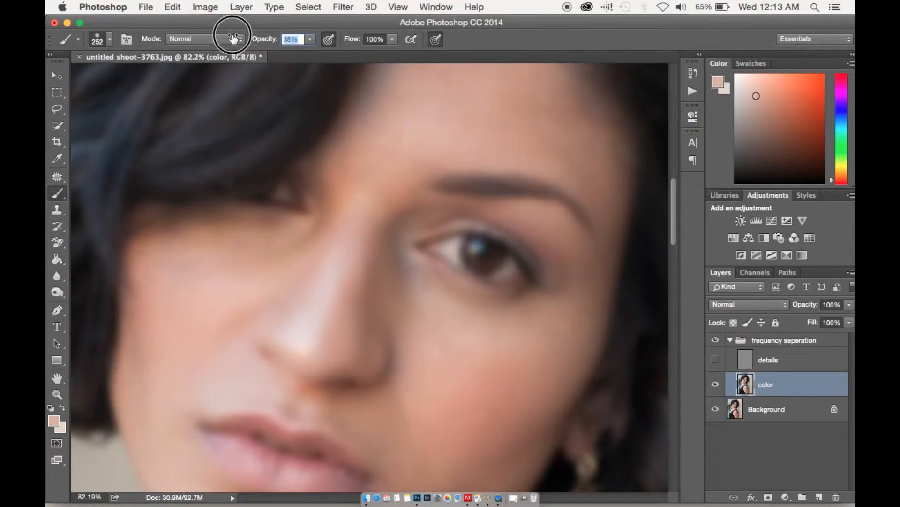
type("33")
key("Return")
Paint sampled skin tones under the uncovered eye and along the side of the nose on the color layer
mouse_move(481, 286)
left_mouse_down()
mouse_move(421, 307)
mouse_move(400, 253)
mouse_move(440, 311)
mouse_move(502, 320)
mouse_move(554, 315)
left_mouse_up()
left_click_drag(434, 293, 449, 258)
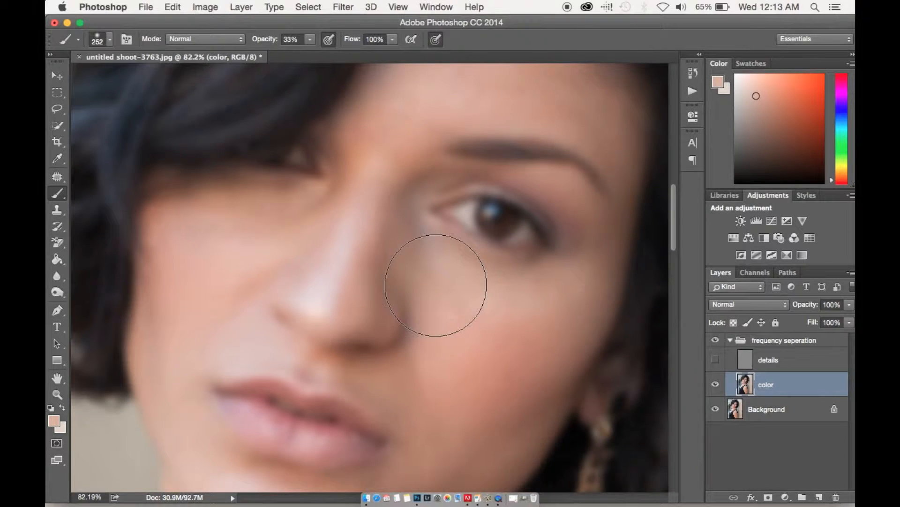
left_click(437, 283, "alt")
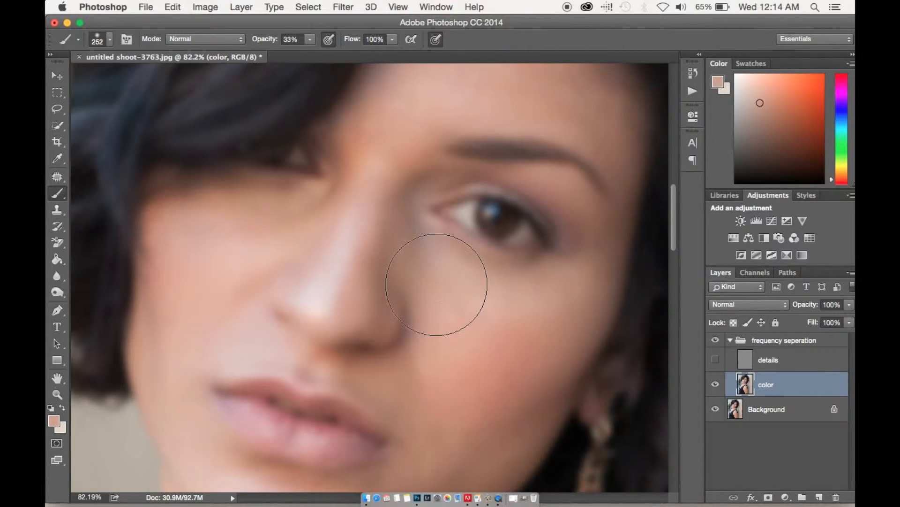
mouse_move(399, 249)
left_mouse_down()
mouse_move(411, 222)
mouse_move(423, 270)
mouse_move(425, 232)
mouse_move(402, 262)
left_mouse_up()
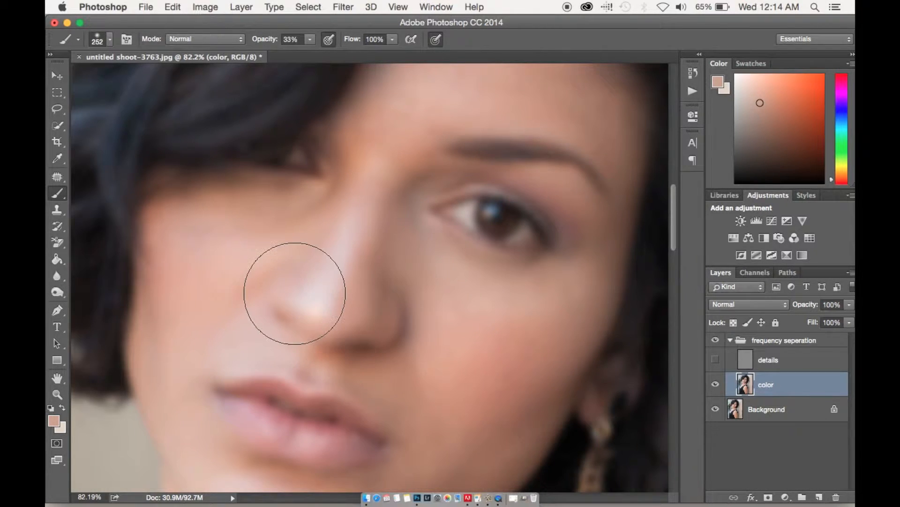
Sample a lighter skin tone, paint below the hair-covered eye, and undo the last dab
left_click(271, 241, "alt")
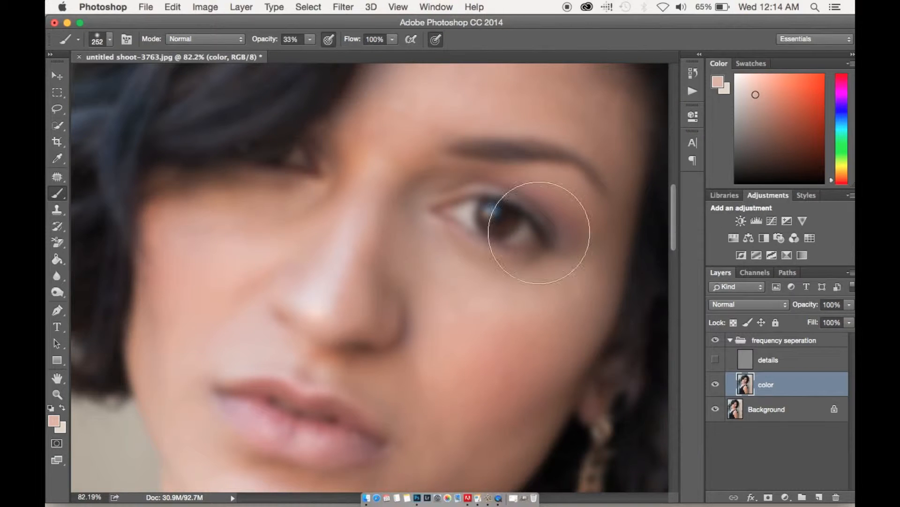
mouse_move(305, 211)
left_mouse_down()
mouse_move(282, 225)
mouse_move(227, 222)
mouse_move(221, 192)
mouse_move(316, 196)
mouse_move(307, 205)
left_mouse_up()
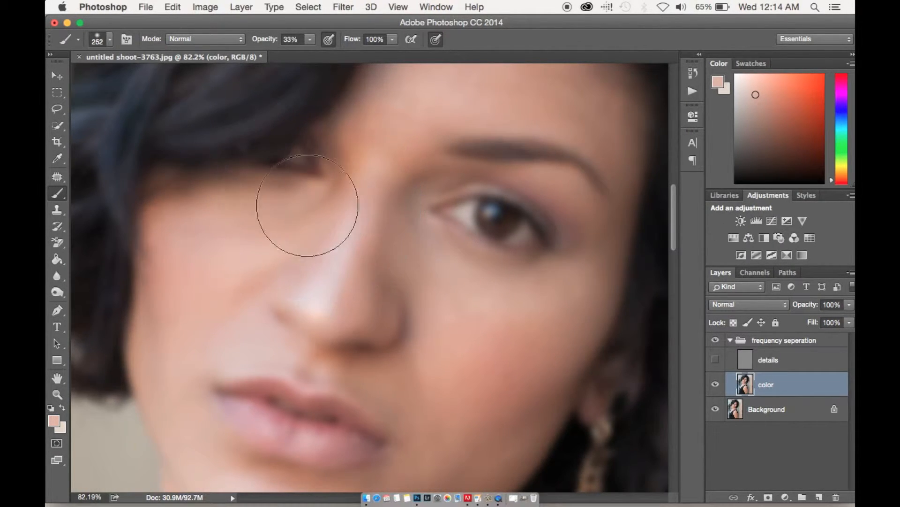
left_click(206, 202)
key("super+z")
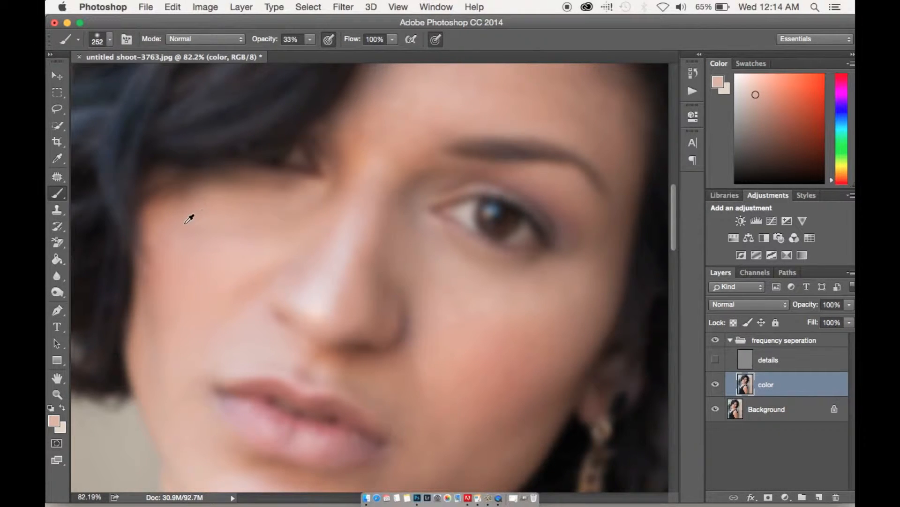
Even out the cheek below the hair-covered eye with freshly sampled skin tones
left_click(247, 244, "alt")
mouse_move(274, 225)
left_mouse_down()
mouse_move(255, 225)
mouse_move(300, 218)
mouse_move(272, 228)
mouse_move(188, 226)
left_mouse_up()
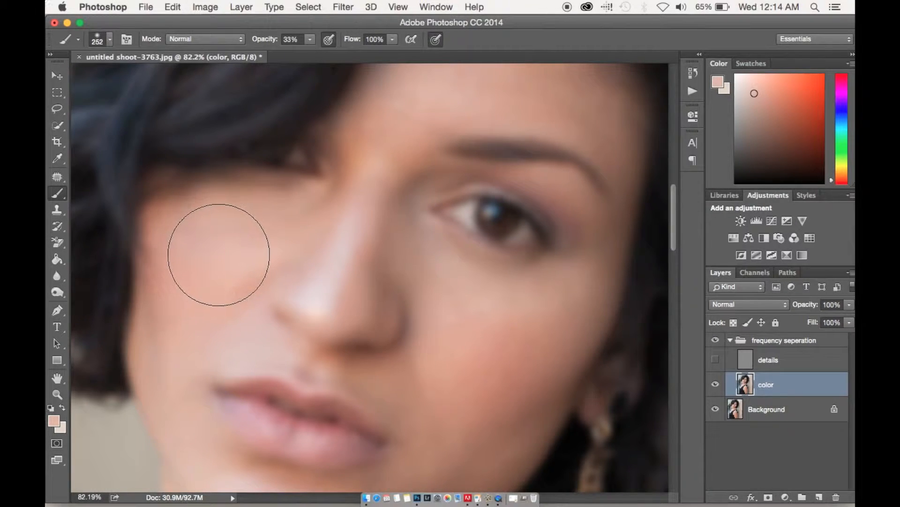
left_click(212, 254, "alt")
left_click(202, 267, "alt")
mouse_move(183, 260)
left_mouse_down()
mouse_move(173, 261)
mouse_move(171, 241)
left_mouse_up()
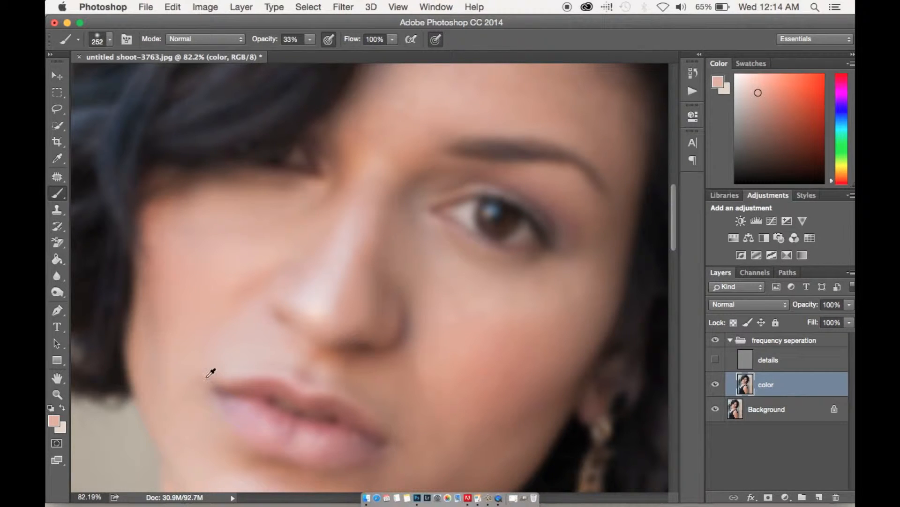
Sample the skin near the mouth corner on the hair-covered side, reduce the brush to 166 pixels, and paint beside the lips
left_click(197, 355, "alt")
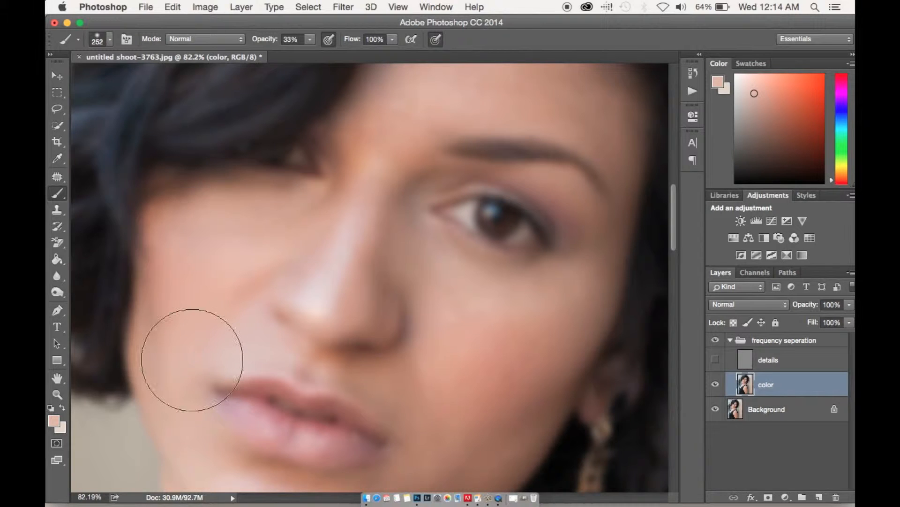
right_click(423, 358)
left_click_drag(539, 325, 534, 329)
left_click(205, 375)
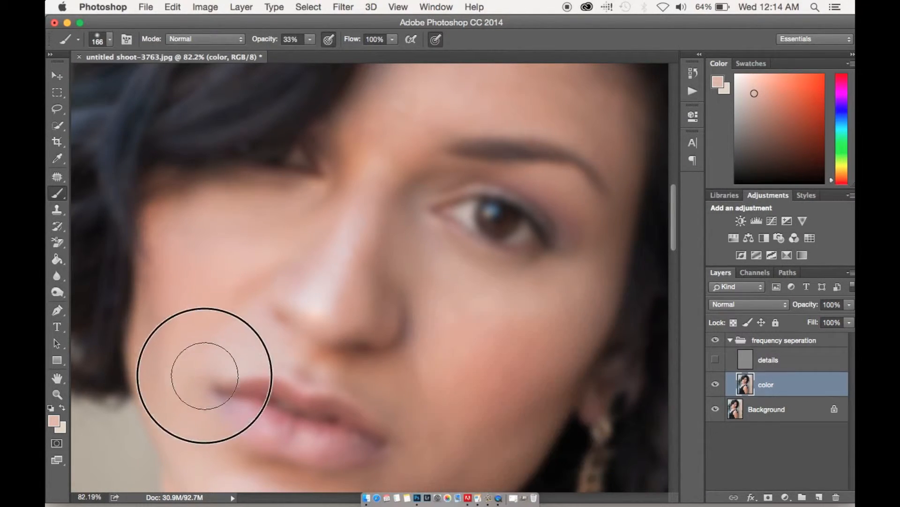
left_click(210, 369)
left_click(191, 362)
left_click(185, 367)
left_click(209, 358)
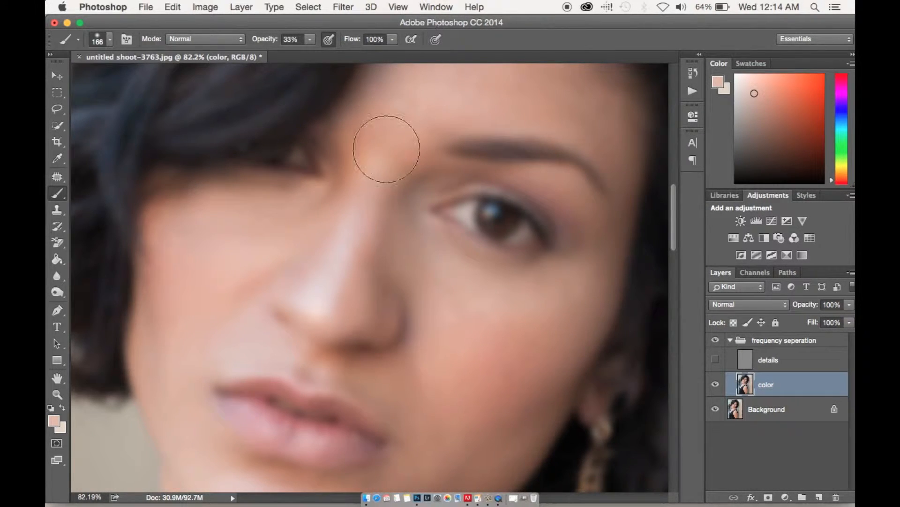
left_click(205, 365)
mouse_move(205, 364)
left_mouse_down()
mouse_move(223, 373)
mouse_move(216, 356)
mouse_move(197, 410)
mouse_move(218, 369)
left_mouse_up()
Resize the brush to 364 pixels while blending sampled skin tones around the lower face and chin
left_click_drag(284, 362, 217, 264)
left_click(350, 309, "alt")
right_click(373, 299)
left_click_drag(488, 329, 481, 329)
left_click(280, 281)
left_click(255, 422, "alt")
right_click(336, 296)
left_click(323, 383)
left_click_drag(440, 326, 462, 324)
right_click(279, 468)
left_click(262, 433)
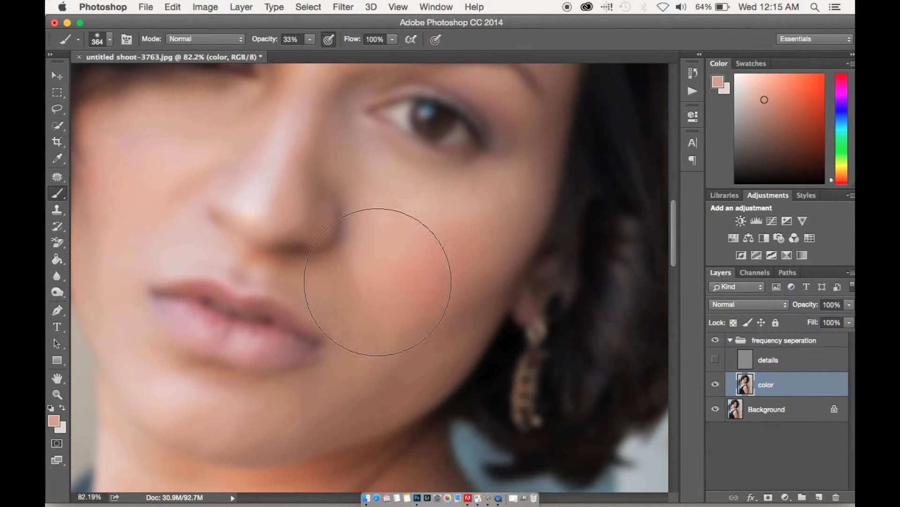
Blend the cheek below the uncovered eye with sampled skin tones, reducing the brush to 185 pixels
left_click(392, 212, "alt")
left_click_drag(434, 347, 432, 364)
left_click_drag(444, 295, 443, 339)
left_click_drag(455, 320, 418, 320)
left_click(446, 214, "alt")
mouse_move(437, 209)
left_mouse_down()
mouse_move(450, 239)
mouse_move(409, 183)
left_mouse_up()
Paint sampled skin tones over the forehead and the area between the eyebrows
left_click(380, 163, "alt")
left_click(292, 199, "alt")
mouse_move(294, 199)
left_mouse_down()
mouse_move(313, 201)
mouse_move(294, 226)
left_mouse_up()
left_click(231, 275, "alt")
left_click_drag(229, 264, 230, 258)
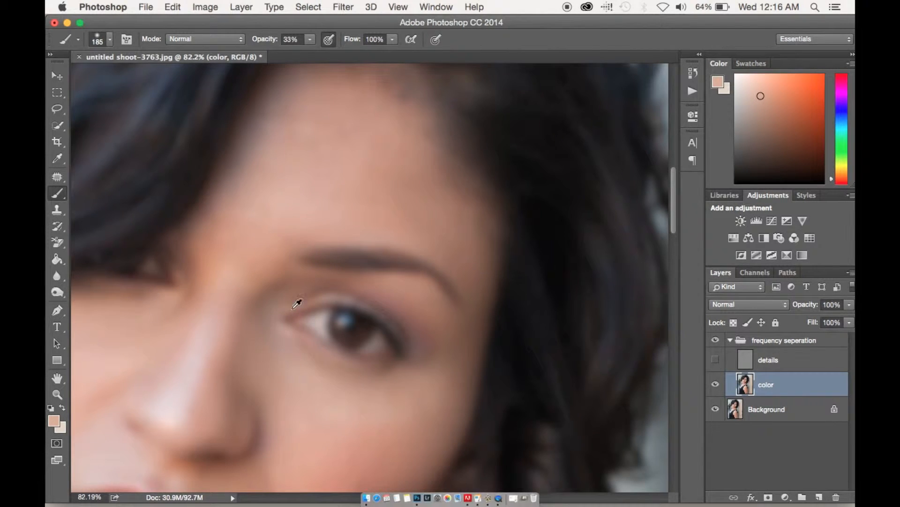
left_click(220, 208, "alt")
Blend sampled skin tones across the cheek beside the nose and toward the outer corner of the uncovered eye
scroll(214, 334, "down", 10)
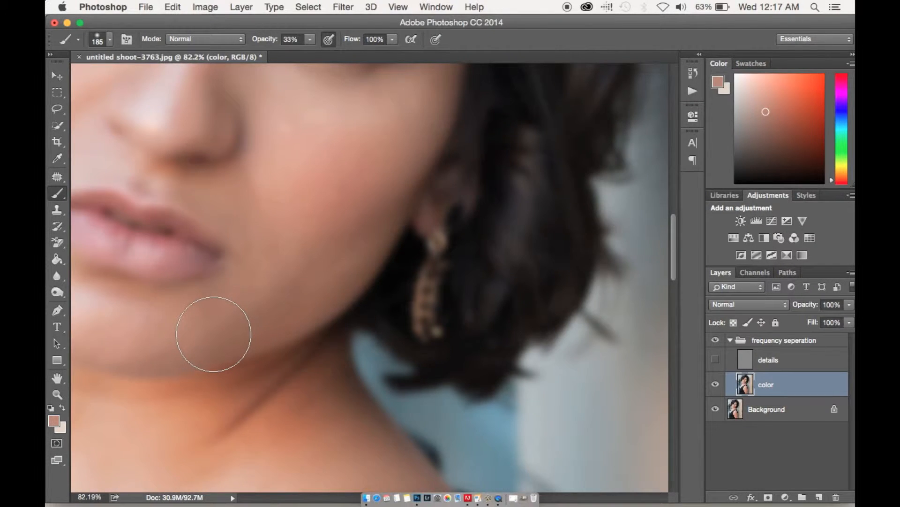
scroll(214, 334, "up", 4)
left_click(407, 282, "alt")
left_click(296, 140, "alt")
scroll(356, 225, "up", 3)
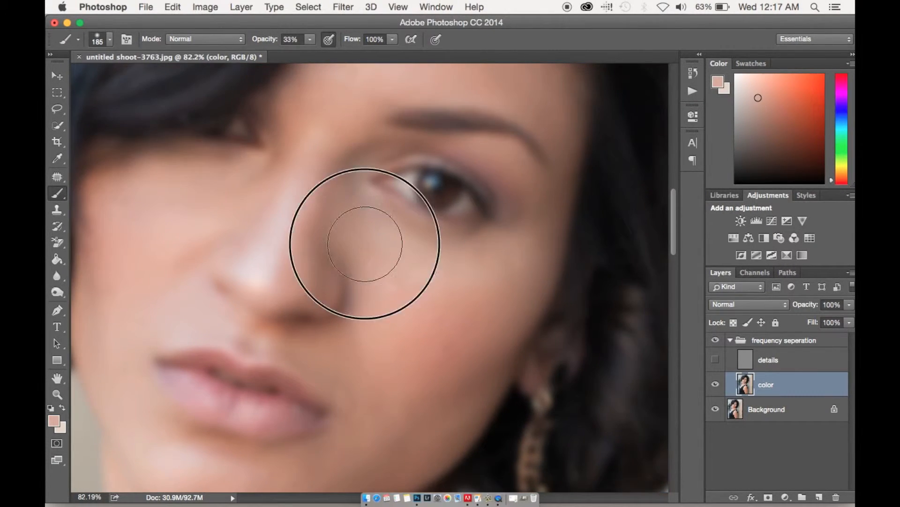
left_click(557, 200, "alt")
scroll(463, 294, "up", 2)
left_click(546, 238, "alt")
left_click(522, 253, "alt")
Set the brush to 1% opacity and 63% flow, and paint softly around the inner eyebrow and forehead
left_click_drag(263, 40, 246, 39)
left_click_drag(352, 39, 336, 40)
left_click_drag(516, 270, 498, 377)
left_click(358, 207, "alt")
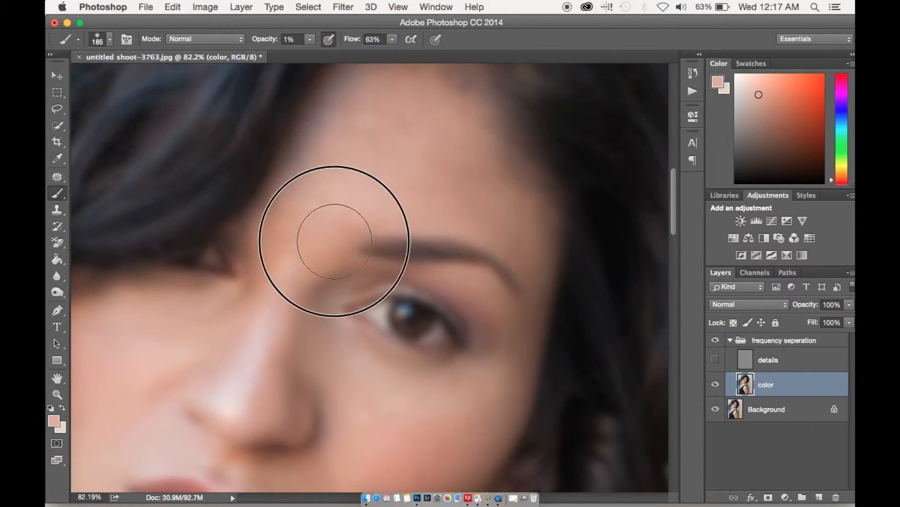
left_click_drag(336, 241, 266, 297)
left_click(416, 267, "alt")
Paint sampled skin tones over the jaw and neck to soften the color transitions
left_click_drag(337, 455, 474, 65)
left_click(408, 244, "alt")
left_click(407, 244)
scroll(497, 306, "up", 2)
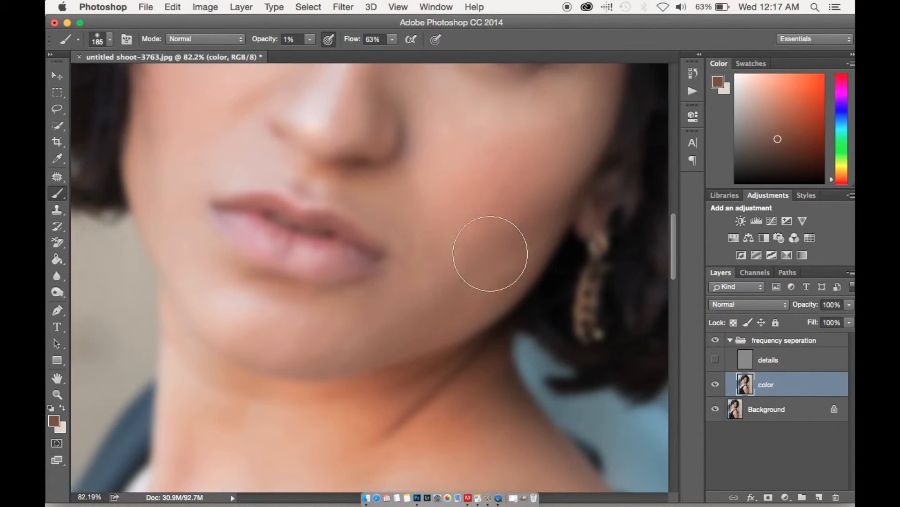
scroll(358, 254, "down", 5)
left_click(401, 330, "alt")
left_click(300, 247, "alt")
left_click_drag(300, 247, 221, 306)
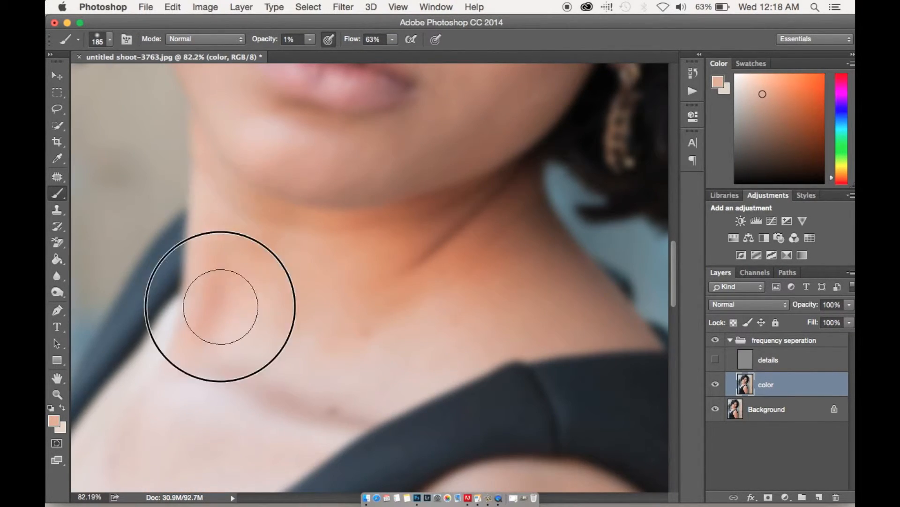
left_click_drag(363, 308, 345, 192)
left_click(305, 280, "alt")
left_click_drag(305, 280, 448, 204)
Set the brush opacity to 21% and blend uneven tones on the neck and lower face
left_click_drag(259, 39, 272, 39)
left_click(399, 162, "alt")
left_click_drag(338, 94, 330, 422)
left_click(329, 325, "alt")
left_click(356, 399, "alt")
left_click_drag(478, 237, 462, 284)
left_click(439, 199, "alt")
left_click(462, 204, "alt")
left_click_drag(327, 225, 488, 178)
Blend the edge of the cheek and jaw on the hair-covered side with a sampled skin tone
left_click(184, 234, "alt")
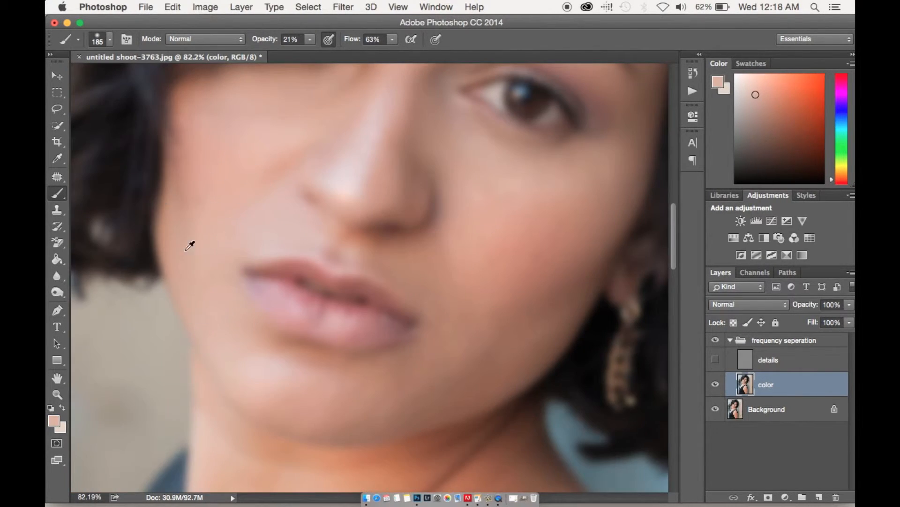
left_click_drag(221, 164, 219, 244)
left_click(191, 238, "alt")
left_click_drag(386, 285, 321, 136)
Smooth the color of the neck and upper chest with sampled skin tones
left_click(278, 338, "alt")
left_click_drag(300, 329, 323, 173)
left_click(483, 211, "alt")
left_click(251, 265, "alt")
left_click(251, 266, "alt")
scroll(336, 283, "up", 5)
scroll(335, 283, "down", 6)
left_click_drag(336, 283, 313, 124)
left_click(190, 178, "alt")
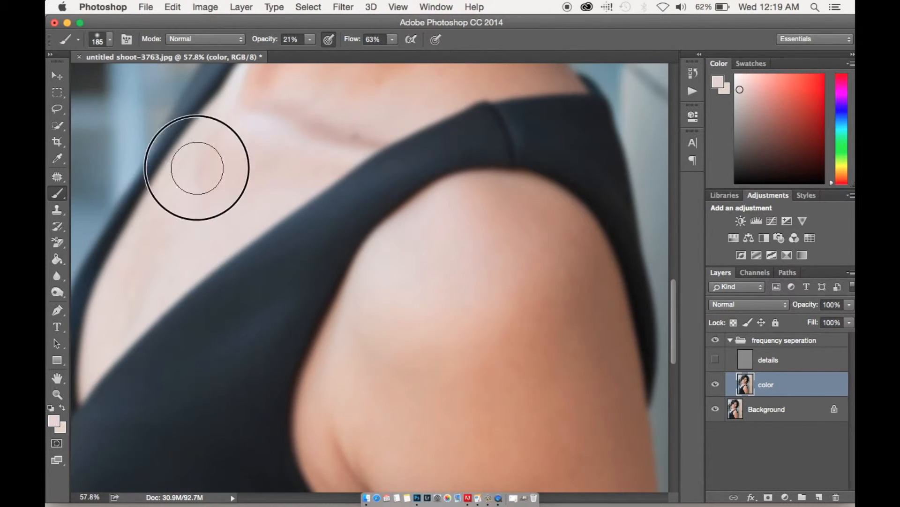
Enlarge the brush to 380 pixels and paint sampled tones over the shoulder and upper arm
left_click_drag(408, 432, 303, 155)
left_click(366, 346, "alt")
right_click(421, 280)
left_click_drag(533, 307, 553, 307)
left_click_drag(410, 179, 338, 145)
left_click_drag(408, 291, 403, 242)
left_click(459, 346)
left_click(390, 182, "alt")
Blend the shadow and highlight transitions down the arm with sampled skin tones
mouse_move(422, 188)
left_mouse_down()
mouse_move(385, 331)
mouse_move(345, 276)
left_mouse_up()
left_click(372, 458)
left_click_drag(329, 188, 366, 305)
left_click(252, 203)
left_click(380, 294)
left_click(412, 277, "alt")
left_click_drag(389, 474, 335, 368)
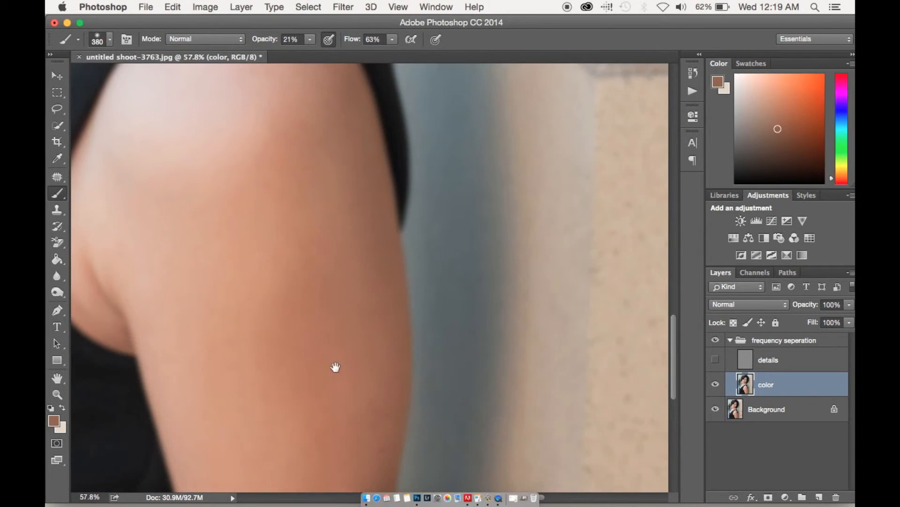
left_click_drag(366, 267, 408, 328)
left_click(375, 300, "alt")
left_click_drag(404, 399, 378, 218)
left_click_drag(324, 141, 357, 477)
Reduce the brush to 150 pixels and paint a sampled skin tone below the outer corner of the uncovered eye
right_click(439, 280)
left_click(408, 239, "alt")
left_click_drag(571, 307, 512, 324)
right_click(406, 296)
left_click(368, 214, "alt")
left_click(387, 155, "alt")
left_click(420, 219, "alt")
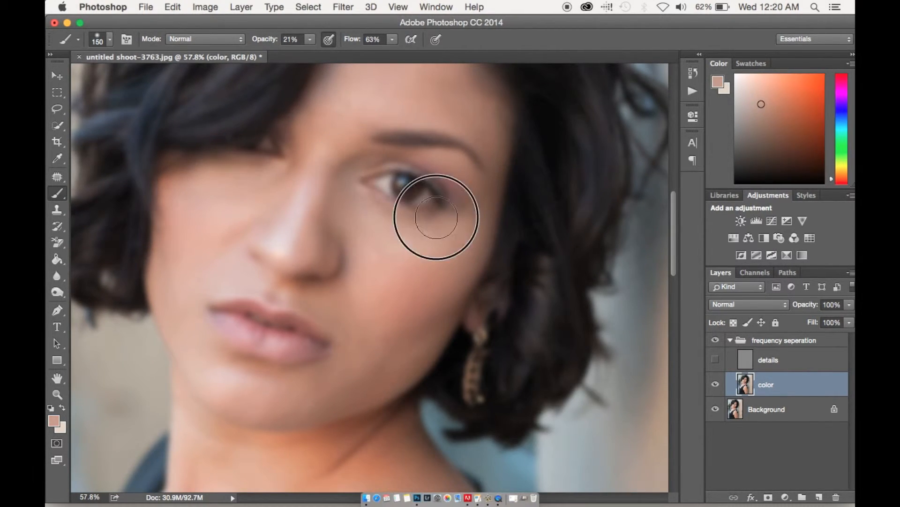
Touch up the cheek below the uncovered eye with a sampled tone, undoing one dab
left_click_drag(403, 225, 413, 263)
left_click(375, 278, "alt")
key("super+z")
left_click(400, 303, "alt")
Even out the remaining tones on the nose, chin and forehead with sampled skin colors
left_click(271, 217, "alt")
left_click_drag(310, 328, 296, 300)
left_click(302, 390, "alt")
left_click(249, 414, "alt")
left_click(338, 370, "alt")
left_click_drag(345, 135, 328, 221)
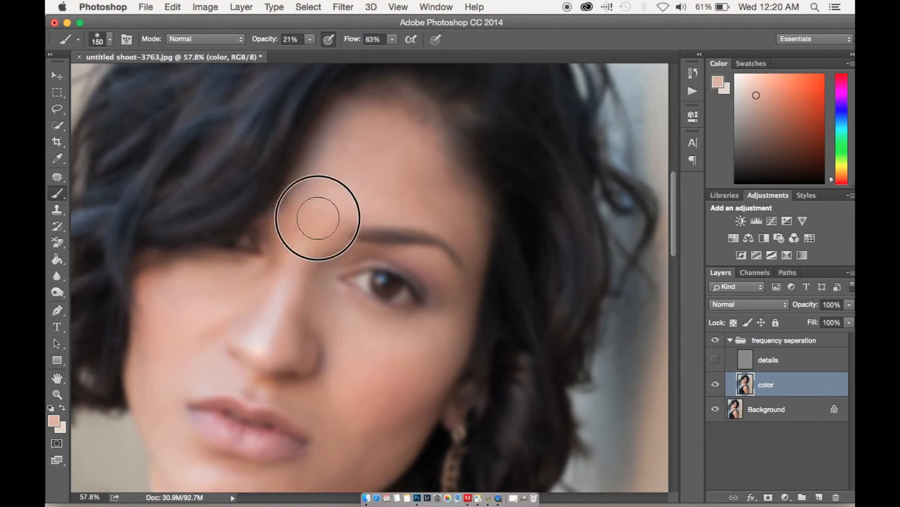
Show and select the details layer, and set up the Clone Stamp tool with a 156-pixel brush
left_click(715, 359)
mouse_move(475, 383)
left_mouse_down()
mouse_move(471, 259)
mouse_move(530, 253)
mouse_move(518, 326)
left_mouse_up()
left_click(761, 360)
left_click(57, 210)
right_click(513, 300)
left_click_drag(630, 327, 617, 327)
left_click(594, 247)
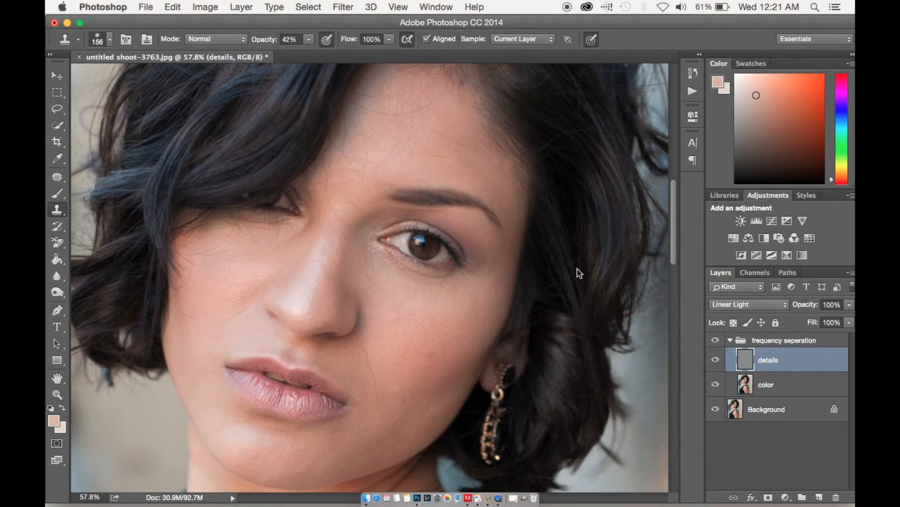
Hide the details layer and apply a Gaussian Blur with a radius of about 4 pixels to the color layer
left_click(715, 359)
left_click(760, 384)
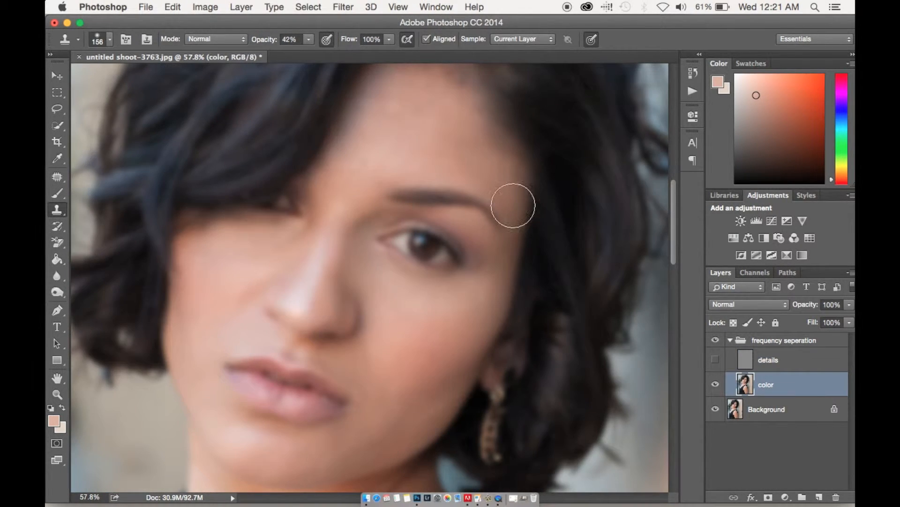
left_click(344, 7)
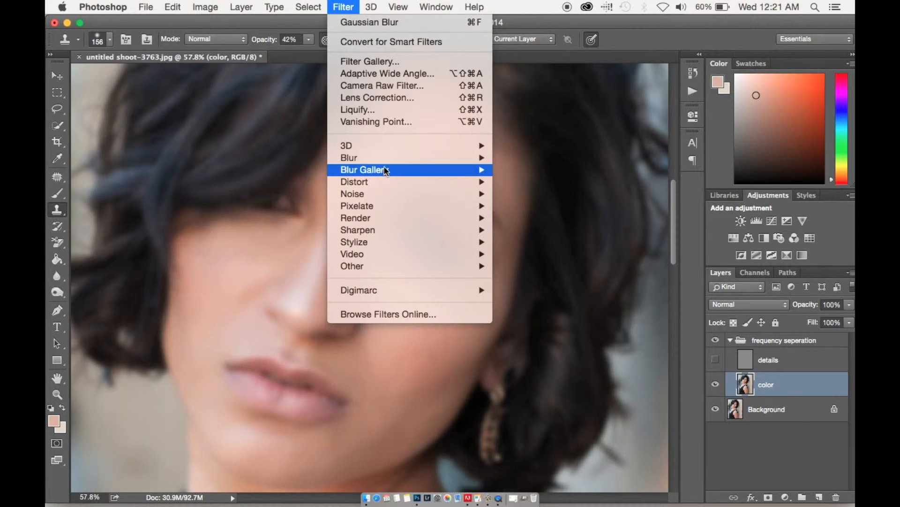
mouse_move(385, 161)
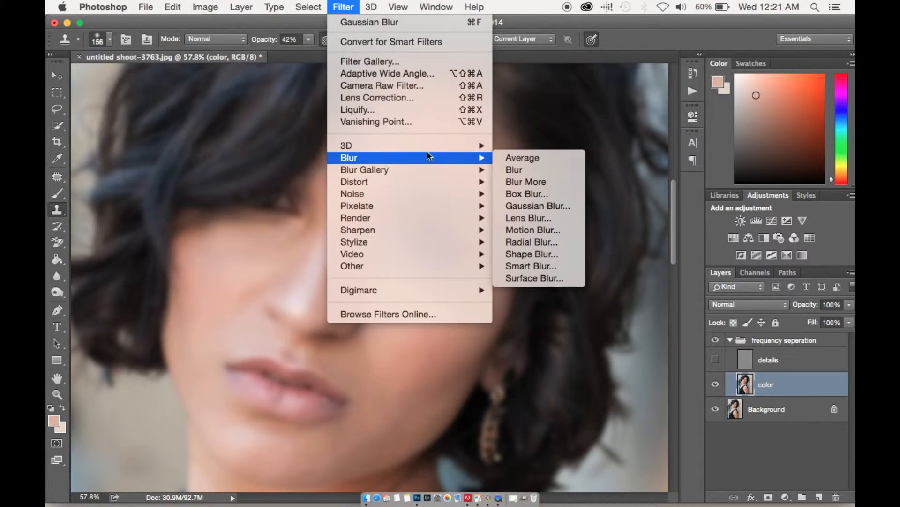
left_click(561, 206)
left_click_drag(531, 343, 535, 343)
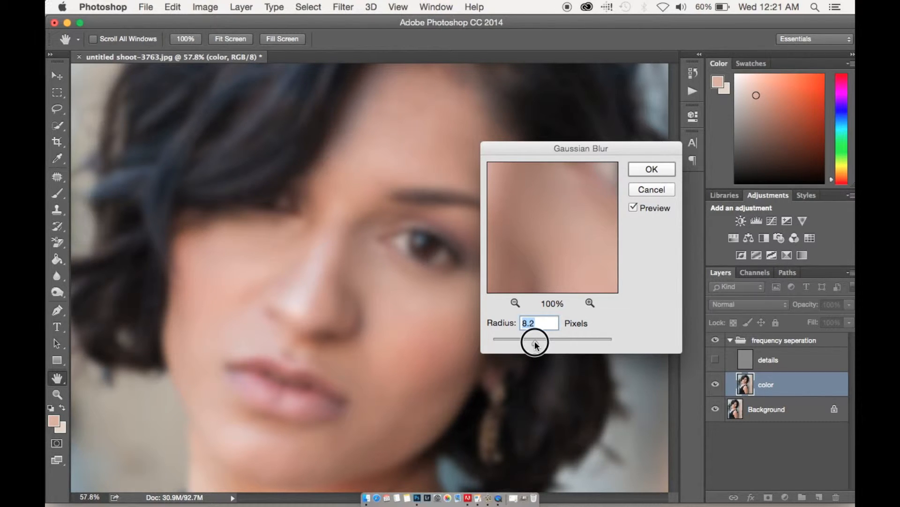
left_click_drag(527, 343, 488, 347)
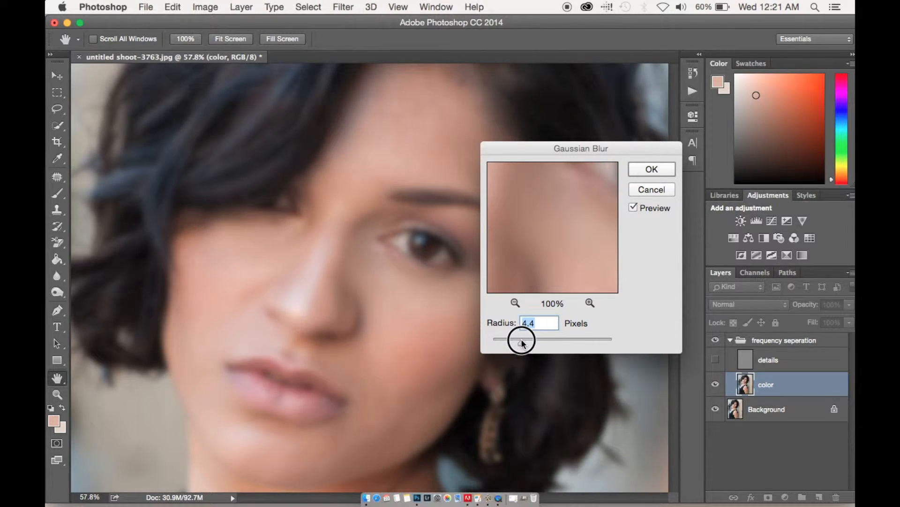
left_click_drag(509, 342, 524, 335)
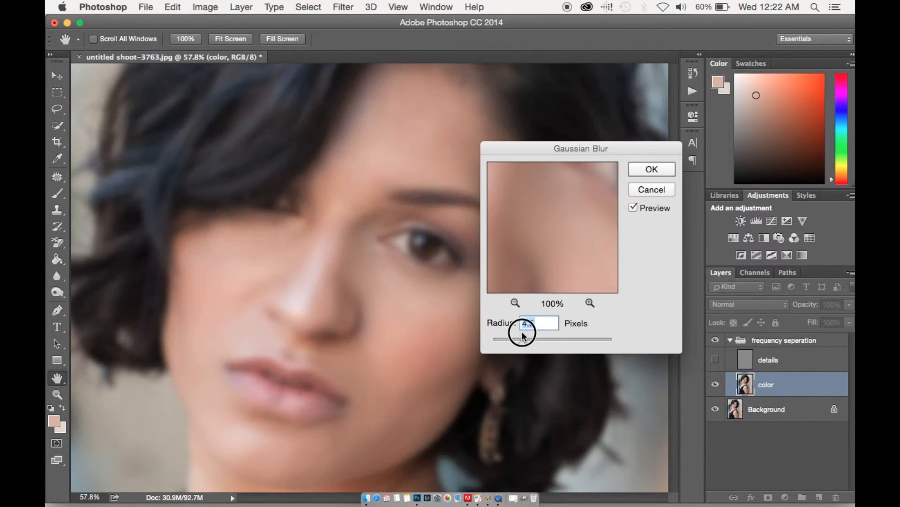
left_click(652, 170)
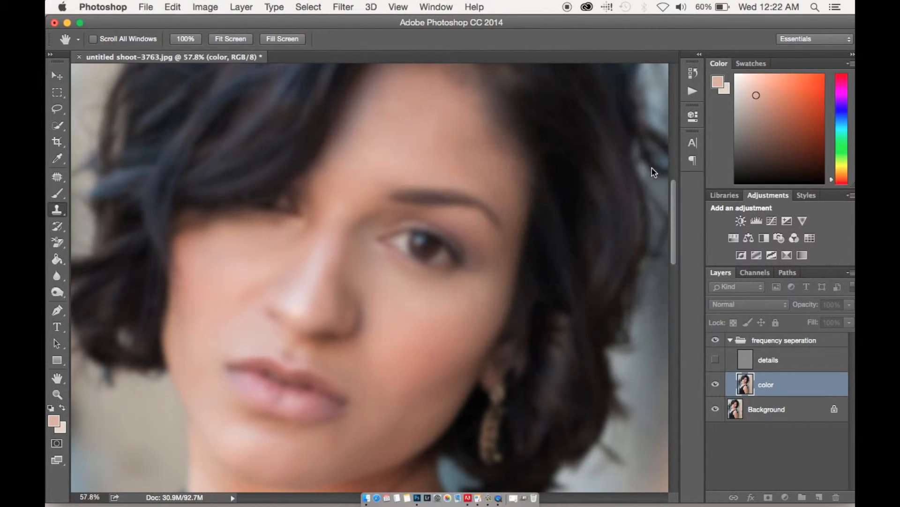
Show and select the details layer, toggling the frequency separation group to compare the blurred color work with the original
key("s")
left_click(714, 358)
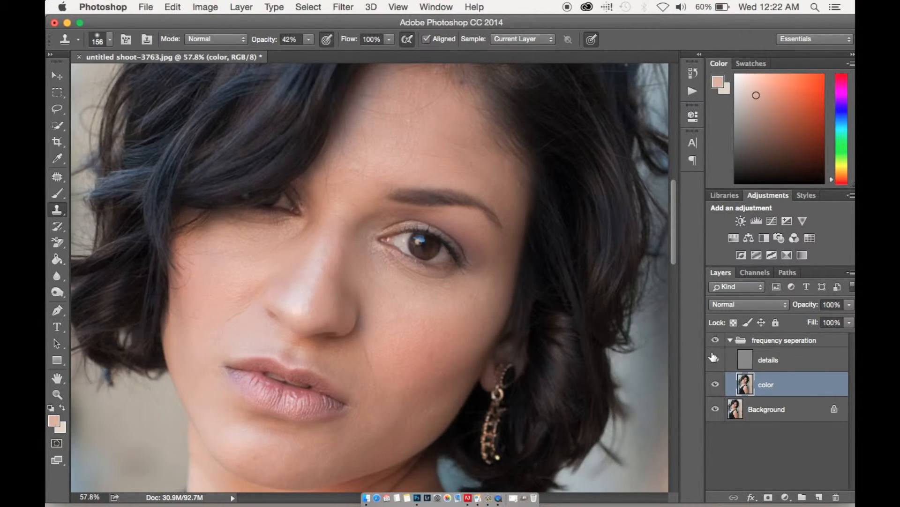
left_click(714, 339)
left_click(714, 340)
left_click(743, 360)
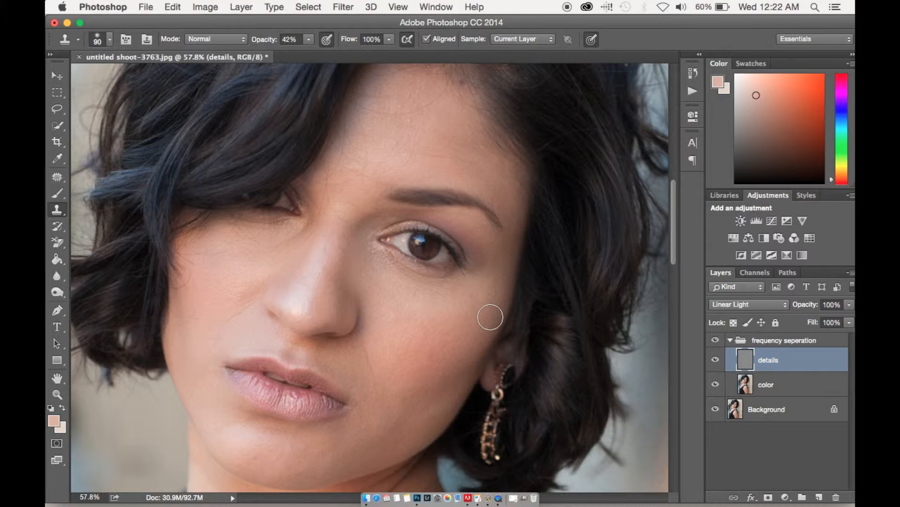
Clone clean skin texture below the uncovered eye and along the nose with a 90-pixel Clone Stamp at 42% opacity
left_click(417, 302, "alt")
left_click_drag(422, 295, 388, 274)
left_click(431, 308, "alt")
mouse_move(435, 291)
left_mouse_down()
mouse_move(384, 270)
mouse_move(427, 291)
mouse_move(450, 288)
mouse_move(383, 275)
mouse_move(418, 294)
mouse_move(386, 291)
mouse_move(368, 279)
mouse_move(359, 254)
mouse_move(366, 280)
mouse_move(366, 252)
left_mouse_up()
left_click(393, 310, "alt")
left_click(373, 280, "alt")
left_click(374, 290, "alt")
left_click(405, 299, "alt")
Clone clean texture over the cheek on the hair-covered side, down to the corner of the mouth
left_click(292, 258, "alt")
mouse_move(243, 279)
left_mouse_down()
mouse_move(257, 271)
mouse_move(235, 287)
mouse_move(228, 273)
mouse_move(255, 266)
left_mouse_up()
left_click_drag(230, 323, 248, 306)
mouse_move(212, 347)
left_mouse_down()
mouse_move(205, 343)
mouse_move(205, 358)
mouse_move(200, 351)
left_mouse_up()
left_click(215, 334, "alt")
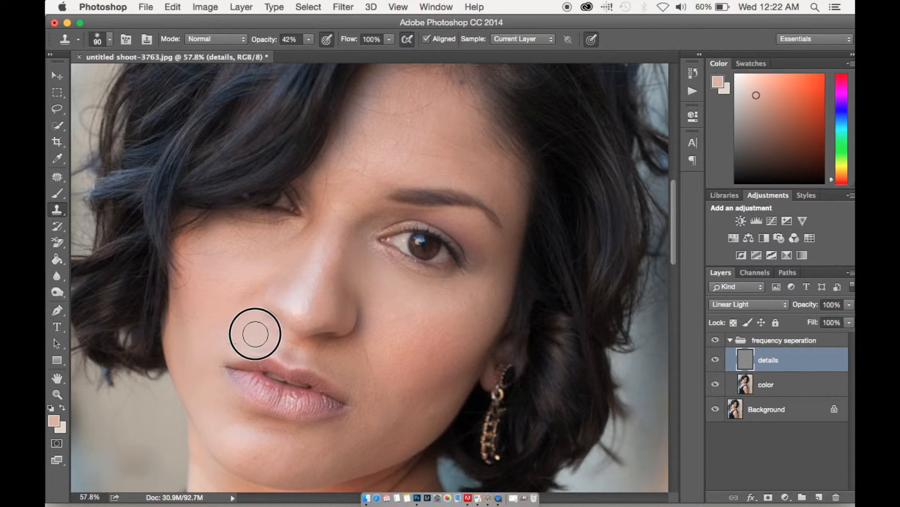
mouse_move(258, 286)
left_mouse_down()
mouse_move(233, 281)
mouse_move(238, 273)
mouse_move(193, 282)
mouse_move(225, 291)
mouse_move(238, 315)
mouse_move(226, 317)
mouse_move(247, 288)
mouse_move(202, 292)
left_mouse_up()
left_click(237, 318, "alt")
left_click(236, 323, "alt")
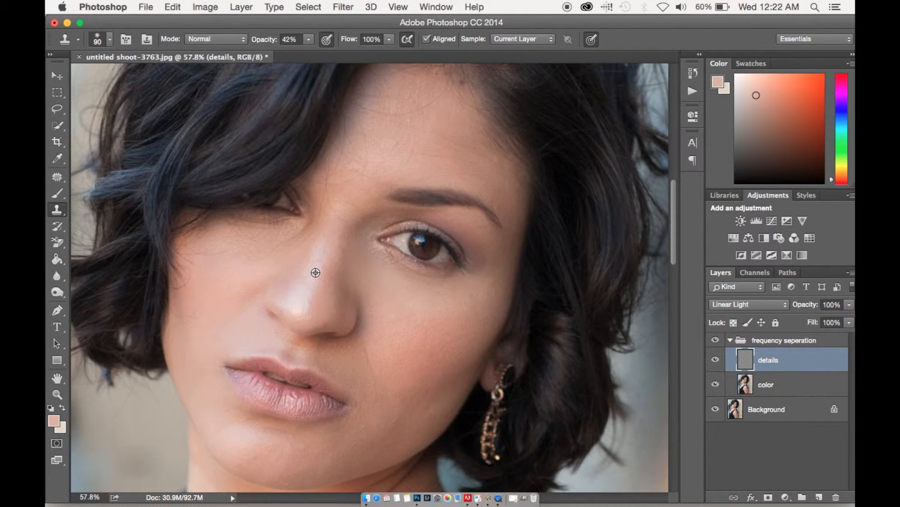
Clone texture across the forehead above the brow, ending with a 191-pixel brush at 27% opacity
left_click(436, 173, "alt")
mouse_move(436, 161)
left_mouse_down()
mouse_move(418, 155)
mouse_move(456, 153)
mouse_move(433, 147)
left_mouse_up()
left_click(428, 165, "alt")
left_click(451, 143)
left_click(457, 156, "alt")
mouse_move(475, 172)
left_mouse_down()
mouse_move(464, 172)
mouse_move(484, 167)
mouse_move(432, 117)
left_mouse_up()
left_click(452, 163, "alt")
left_click(440, 148, "alt")
mouse_move(409, 149)
left_mouse_down()
mouse_move(377, 142)
mouse_move(434, 150)
mouse_move(348, 168)
left_mouse_up()
left_click(425, 142, "alt")
left_click(378, 116)
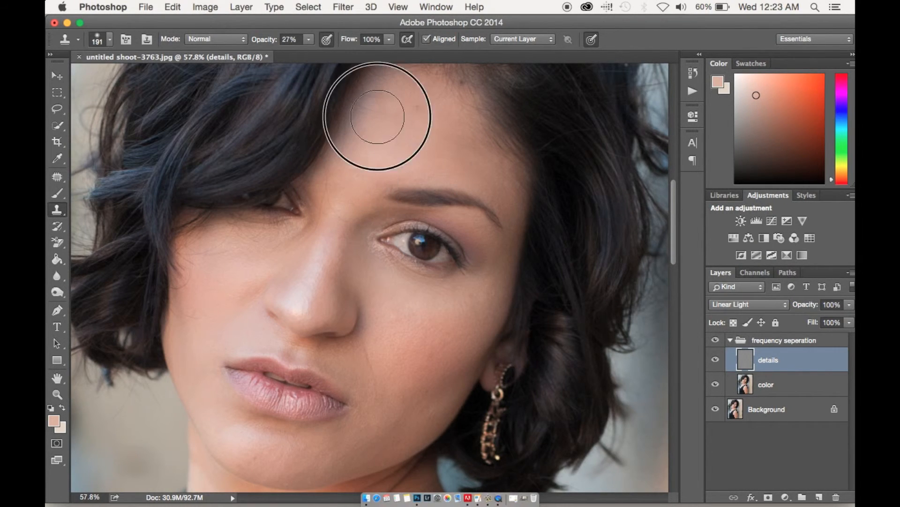
Reduce the Clone Stamp to 100 pixels and clone texture over the jaw, chin and lower cheek
scroll(406, 256, "down", 3)
key("bracketleft")
key("bracketleft")
key("bracketleft")
key("bracketleft")
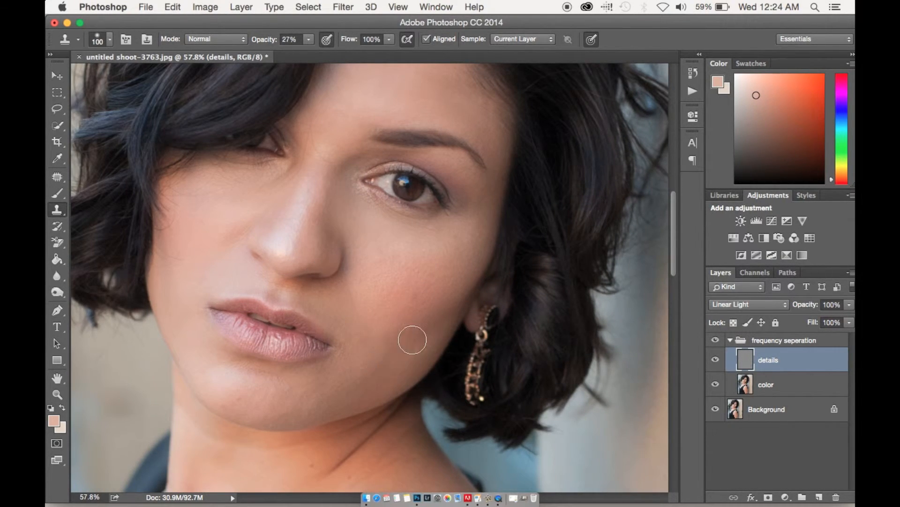
left_click(351, 372, "alt")
left_click(294, 395, "alt")
left_click(382, 352, "alt")
left_click_drag(375, 320, 445, 266)
left_click(355, 270)
Clone clean texture over the remaining spots on the face, neck and chest
scroll(349, 265, "up", 2)
left_click(346, 225)
left_click(297, 313, "alt")
scroll(328, 234, "right", 2)
left_click(372, 159, "alt")
scroll(281, 197, "down", 4)
left_click(198, 216, "alt")
left_click(182, 214)
left_click_drag(213, 331, 211, 340)
Clone out the small marks on the shoulder and upper arm, and enlarge the brush to 316 pixels for the neck
key("super+minus")
key("super+minus")
left_click_drag(513, 398, 516, 280)
left_click_drag(450, 382, 483, 382)
left_click(412, 237)
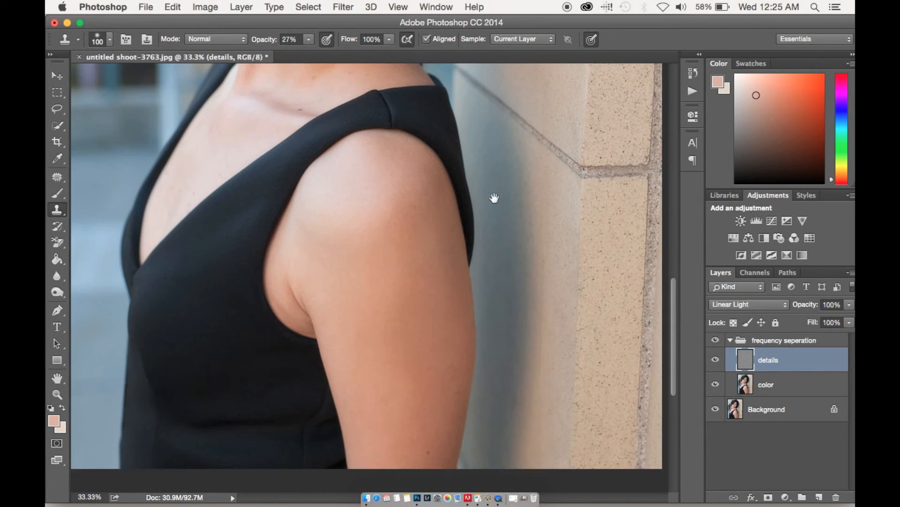
left_click(409, 448)
scroll(381, 432, "up", 10)
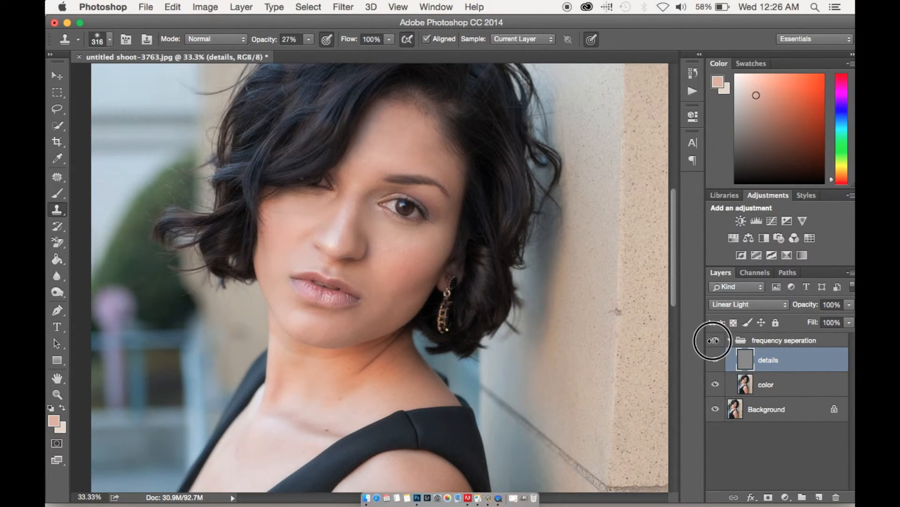
Compare the full portrait before and after by toggling the frequency separation group's visibility
left_click(713, 340)
left_click(714, 341)
scroll(555, 261, "up", 5)
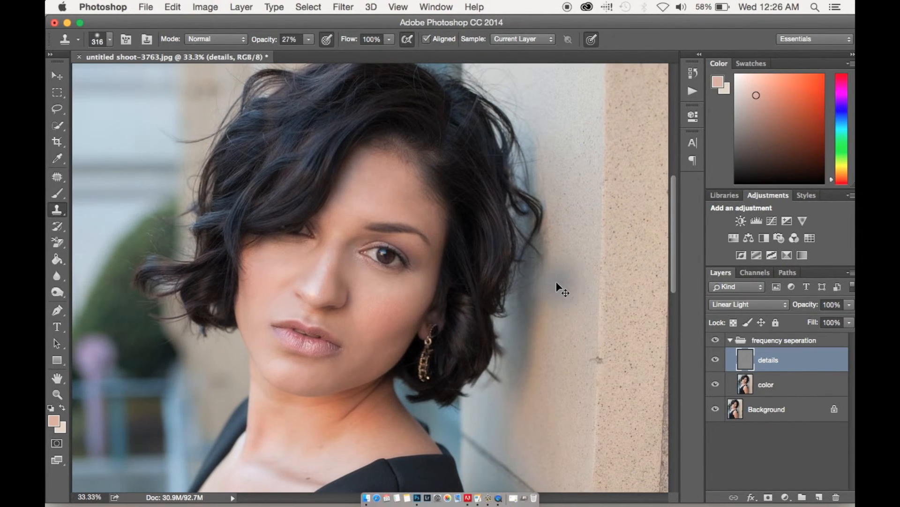
key("super+minus")
key("super+minus")
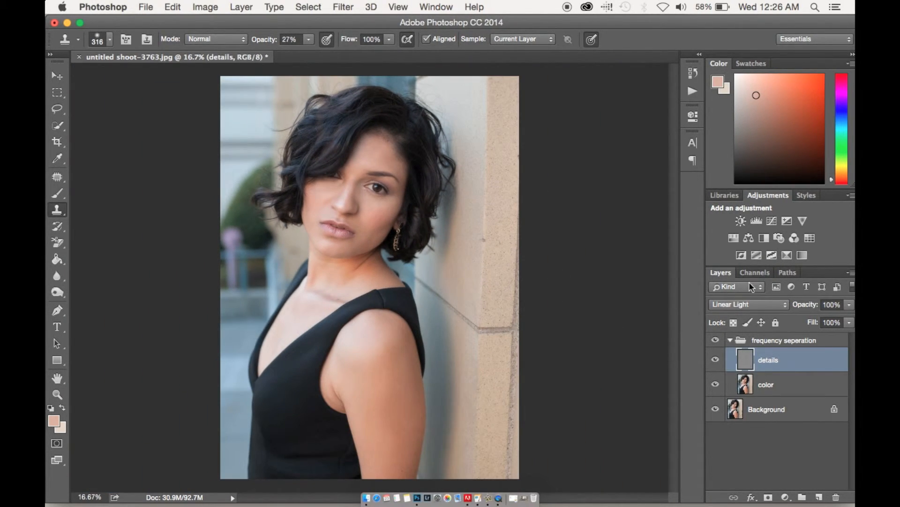
left_click(716, 341)
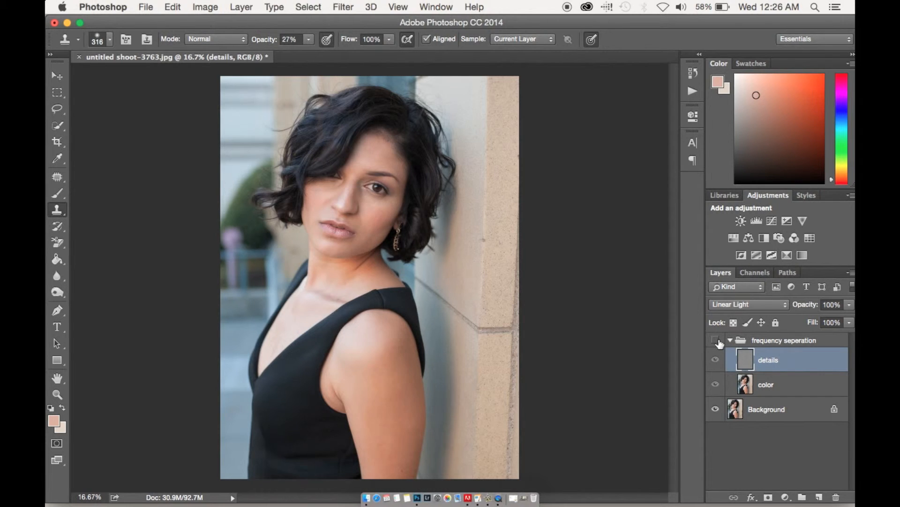
left_click(716, 341)
left_click(716, 341)
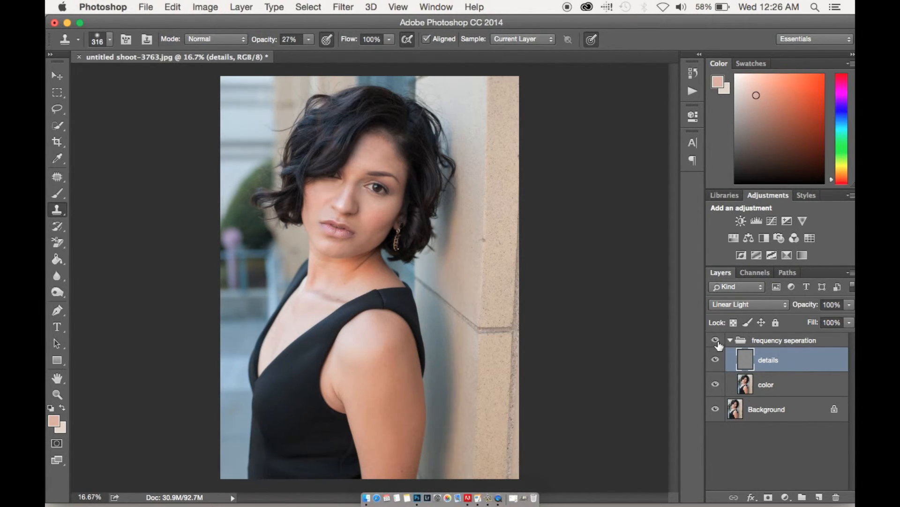
Flatten the image and choose the Patch tool for the area between the eyebrows
right_click(779, 411)
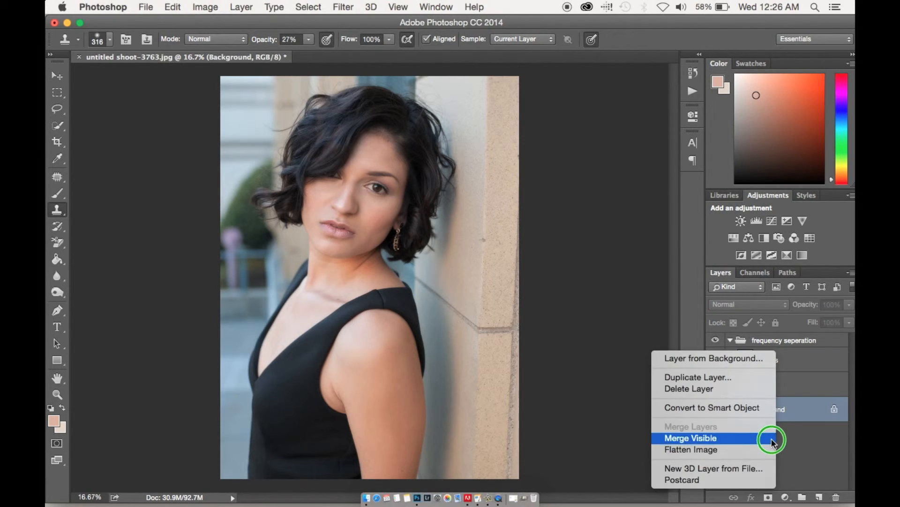
left_click(755, 450)
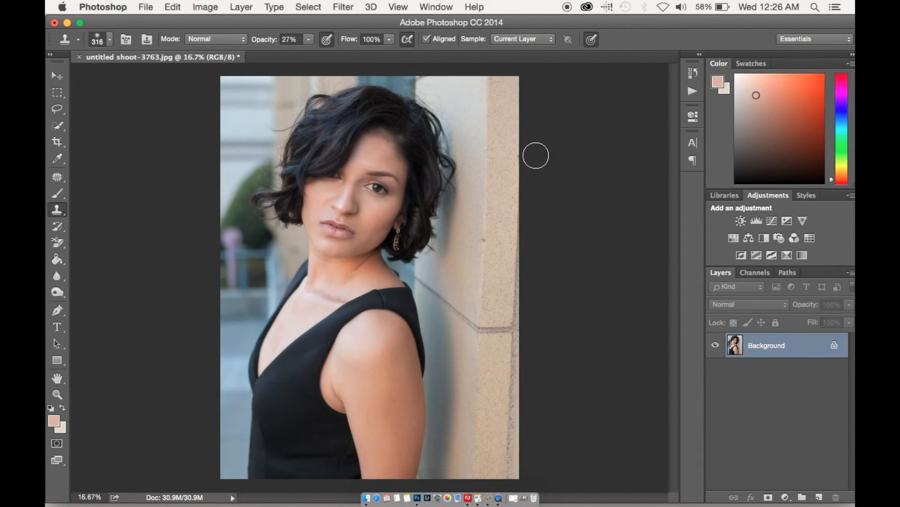
key("super+equal")
key("super+equal")
key("super+equal")
key("super+equal")
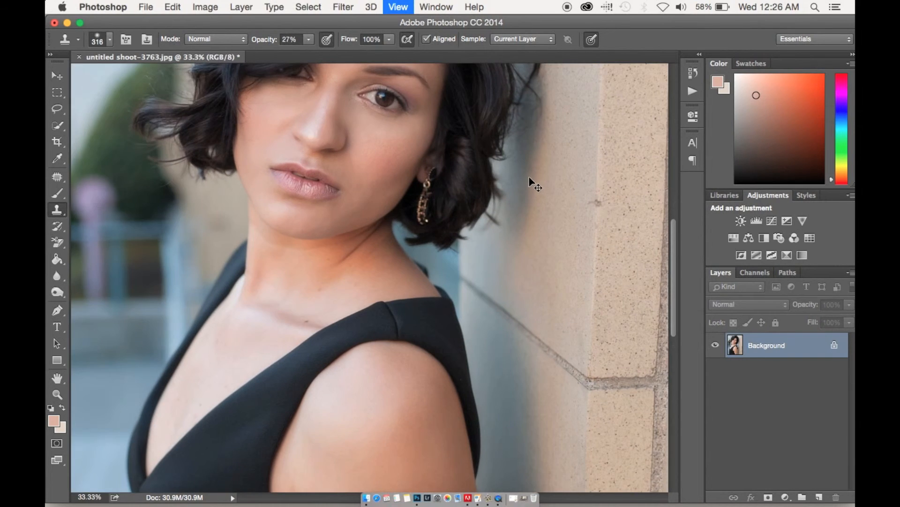
scroll(507, 147, "up", 10)
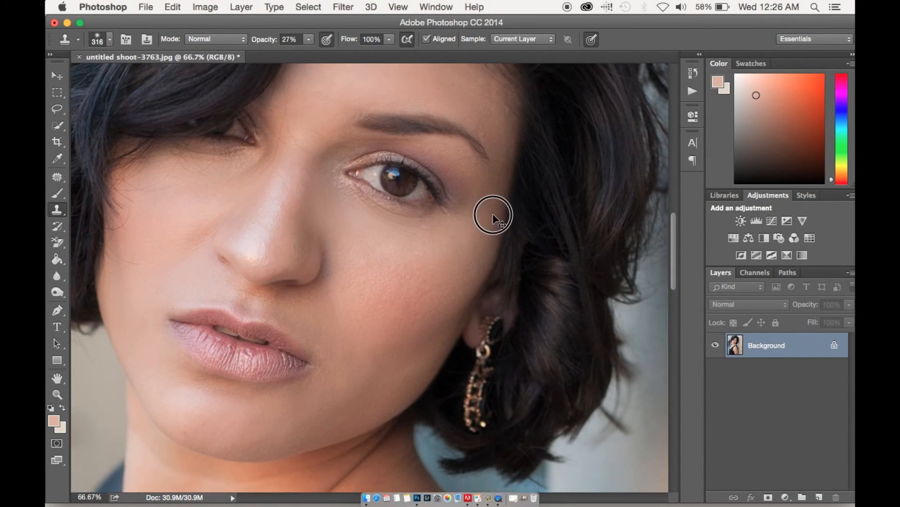
key("j")
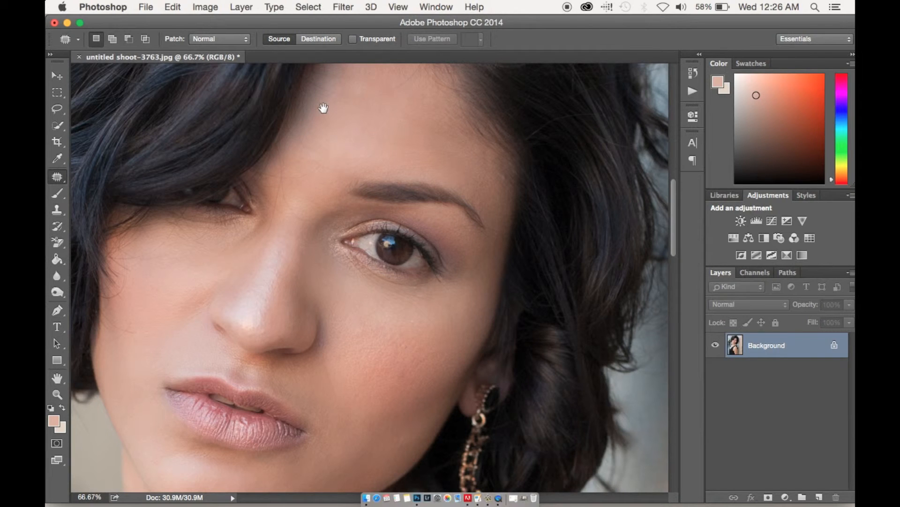
scroll(324, 108, "up", 3)
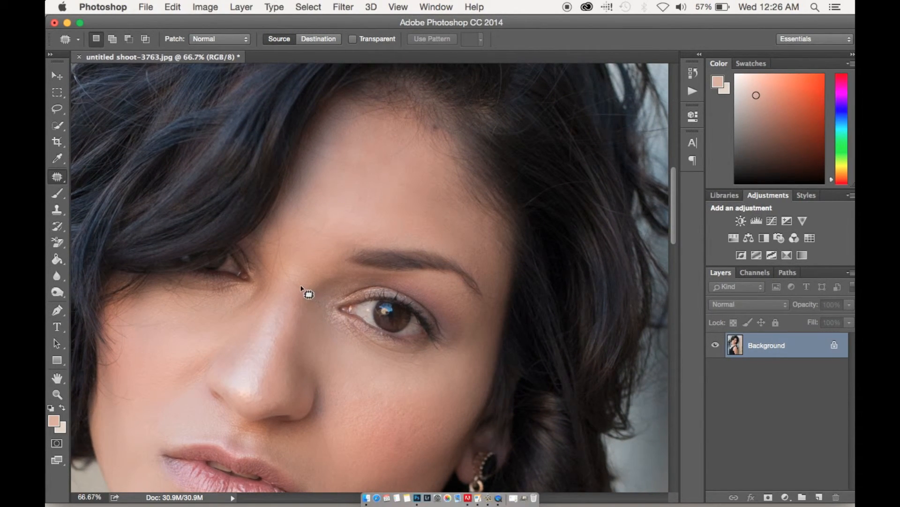
left_click_drag(282, 253, 277, 212)
mouse_move(280, 245)
left_mouse_down()
mouse_move(297, 286)
mouse_move(307, 287)
left_mouse_up()
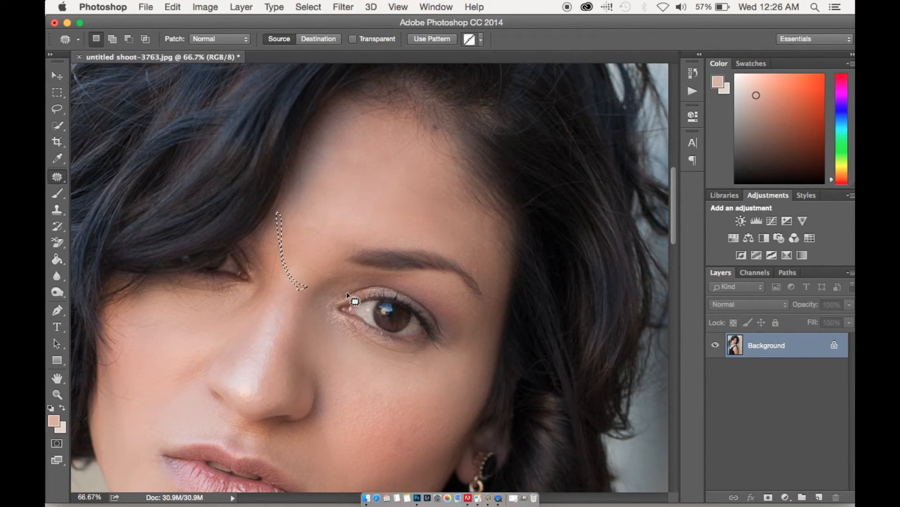
left_click(315, 277)
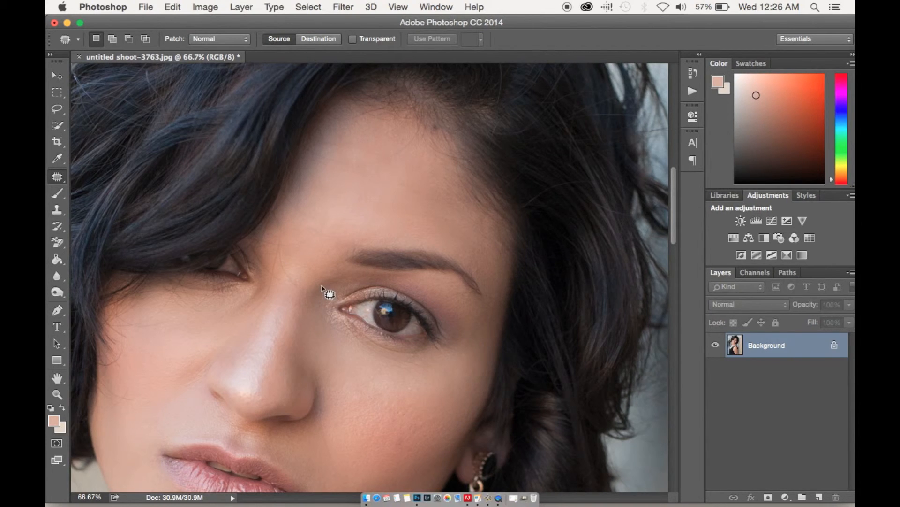
Duplicate the background layer and patch the creases between the eyebrows and at the bridge of the nose
key("super+j")
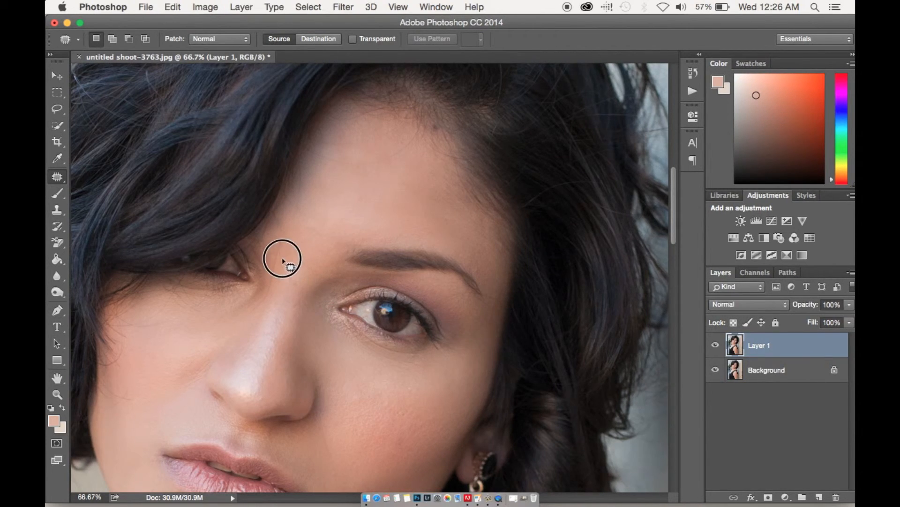
mouse_move(279, 240)
left_mouse_down()
mouse_move(282, 265)
mouse_move(293, 268)
left_mouse_up()
left_click(544, 194)
mouse_move(293, 283)
left_mouse_down()
mouse_move(284, 259)
mouse_move(294, 281)
left_mouse_up()
left_click(283, 282)
mouse_move(272, 294)
left_mouse_down()
mouse_move(308, 226)
mouse_move(361, 228)
left_mouse_up()
left_click_drag(283, 255, 315, 238)
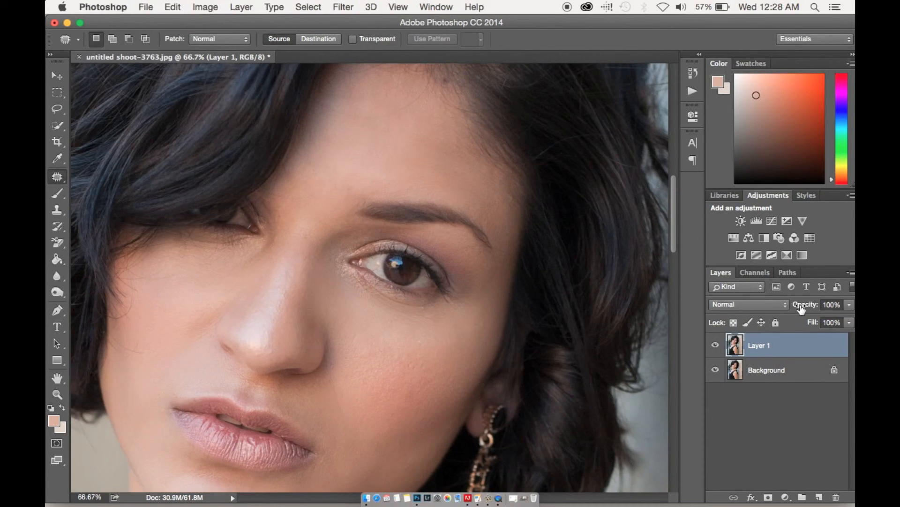
Lower the patched layer's opacity to about 57%, compare it with the original, and merge it into the background
left_click_drag(801, 309, 777, 313)
left_click(774, 349)
left_click(715, 346)
left_click(716, 347)
right_click(763, 379)
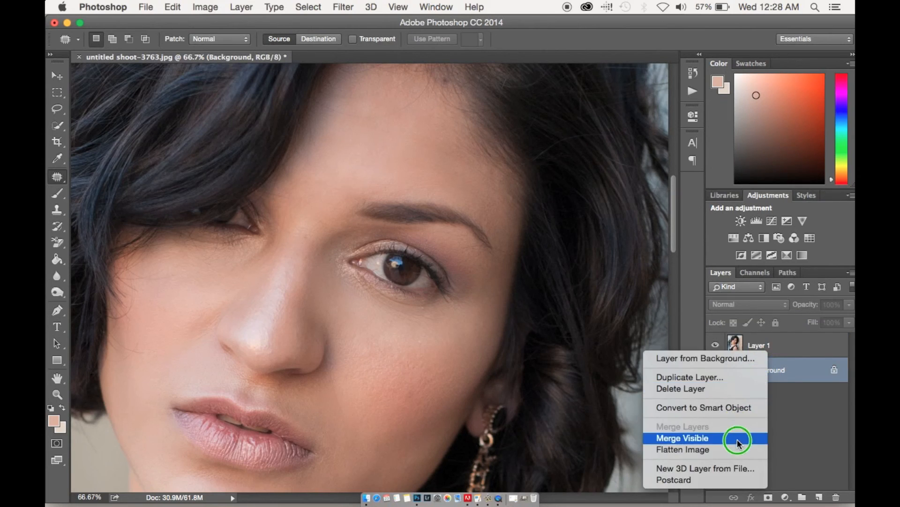
key("Escape")
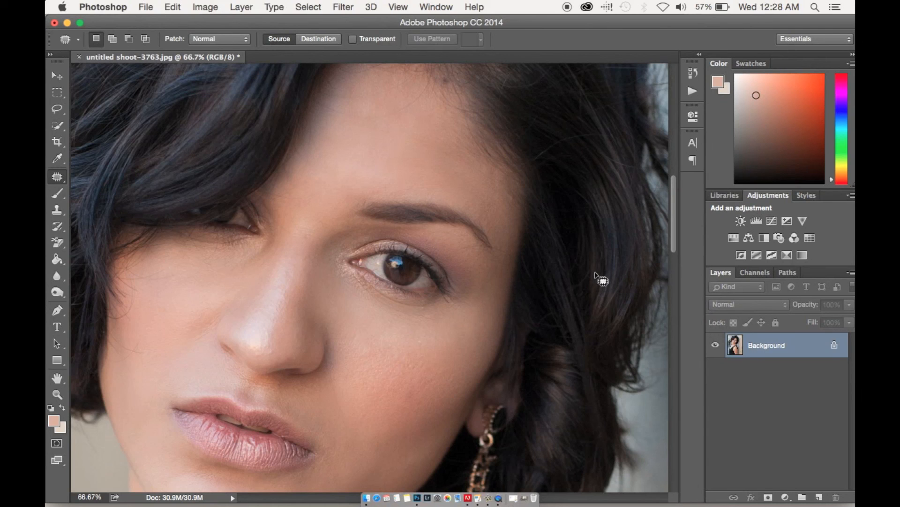
Patch the small dark mark on the edge of the stone wall beside the woman and clear the selection
key("super+minus")
key("super+minus")
key("super+minus")
key("super+minus")
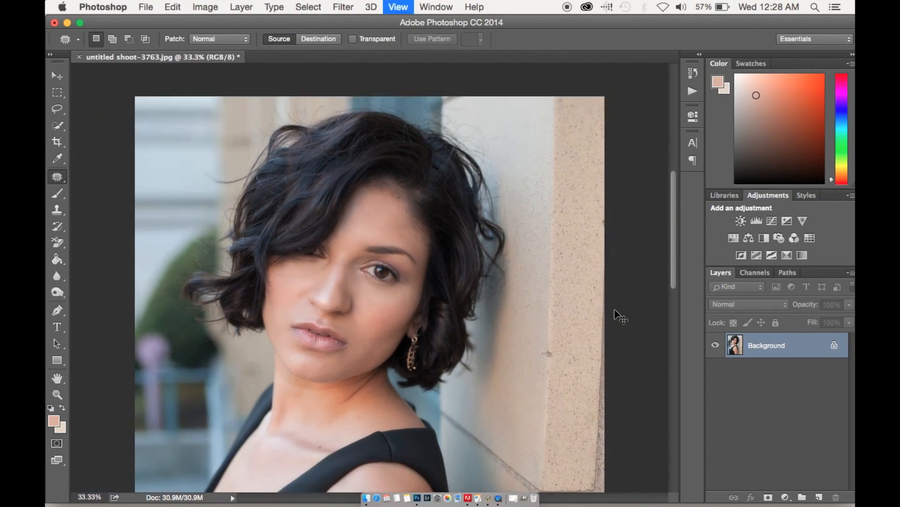
key("super+minus")
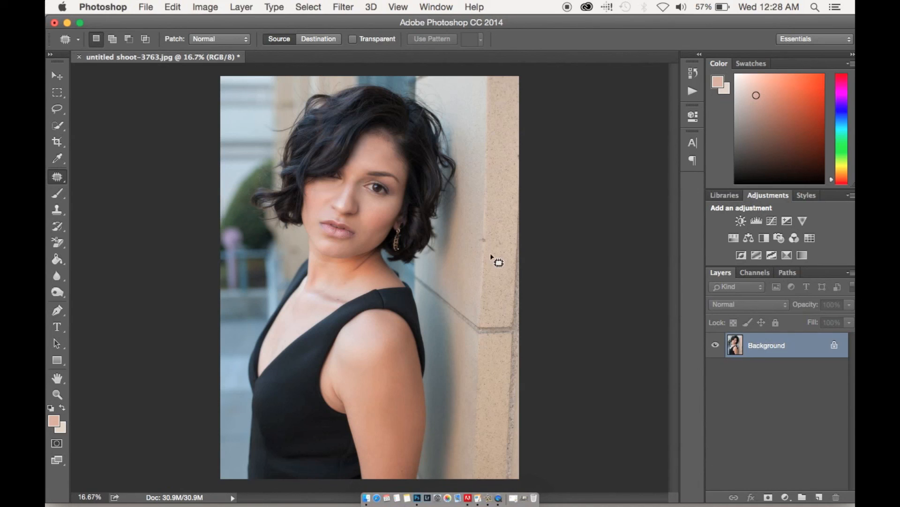
mouse_move(489, 244)
left_mouse_down()
mouse_move(483, 232)
mouse_move(487, 244)
left_mouse_up()
left_click_drag(483, 240, 482, 230)
key("ctrl+d")
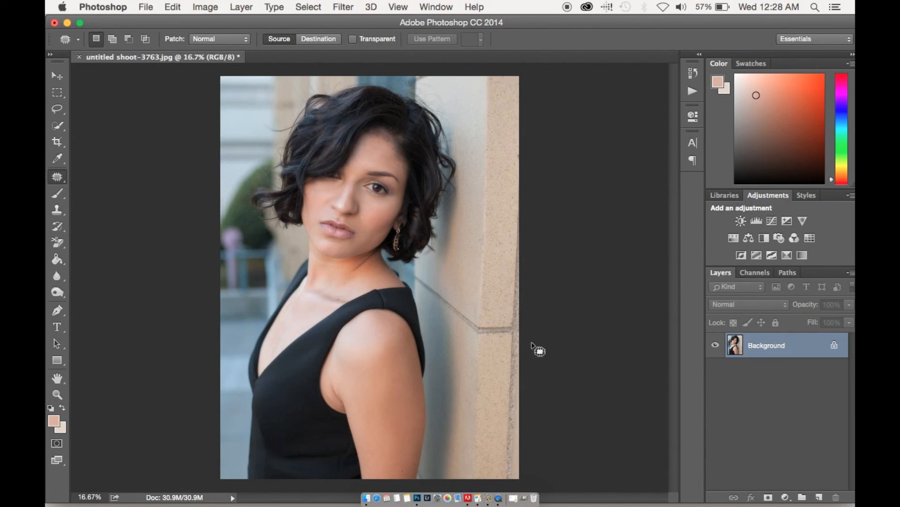